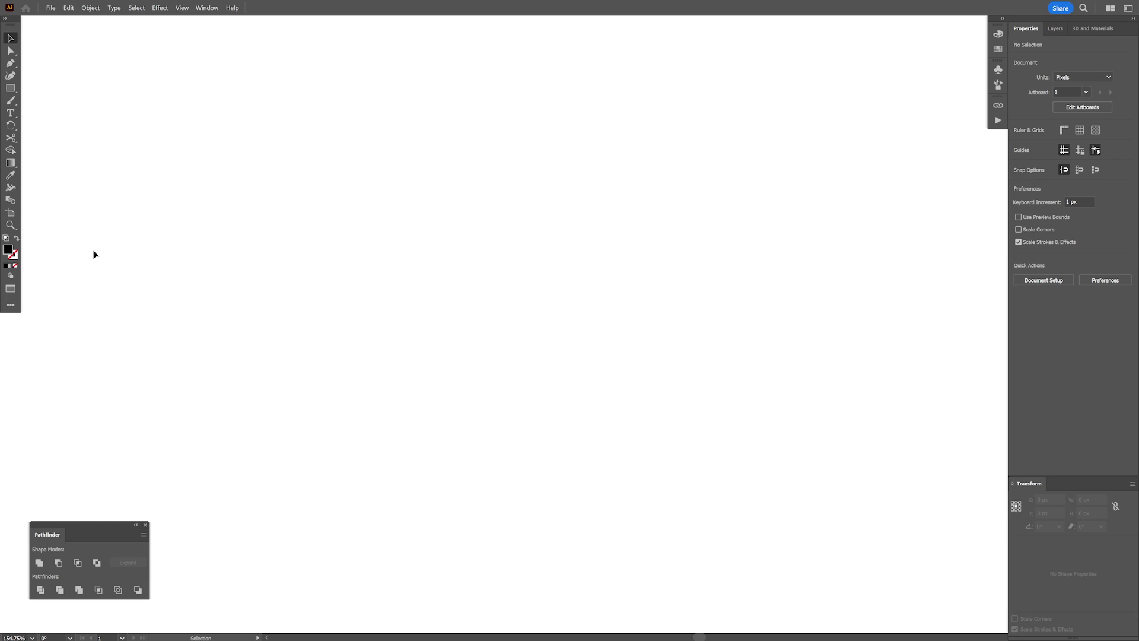
Step: Draw a straight horizontal line about 212 px long with no fill and a black stroke
{"action": "left_click", "coordinate": [17, 239]}
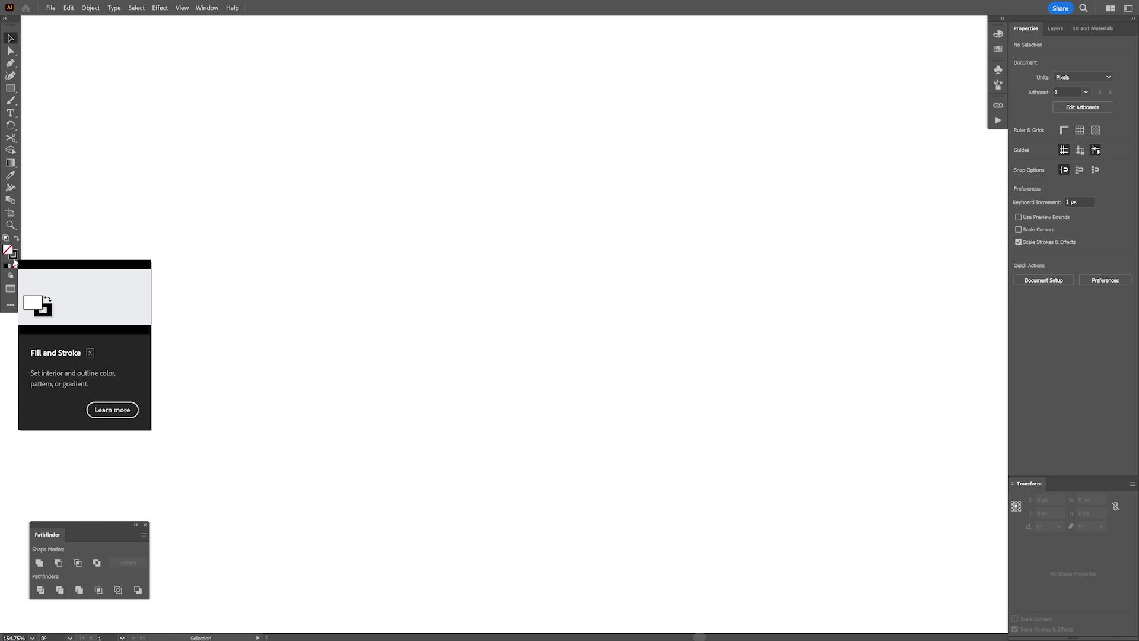
{"action": "left_click", "coordinate": [17, 255]}
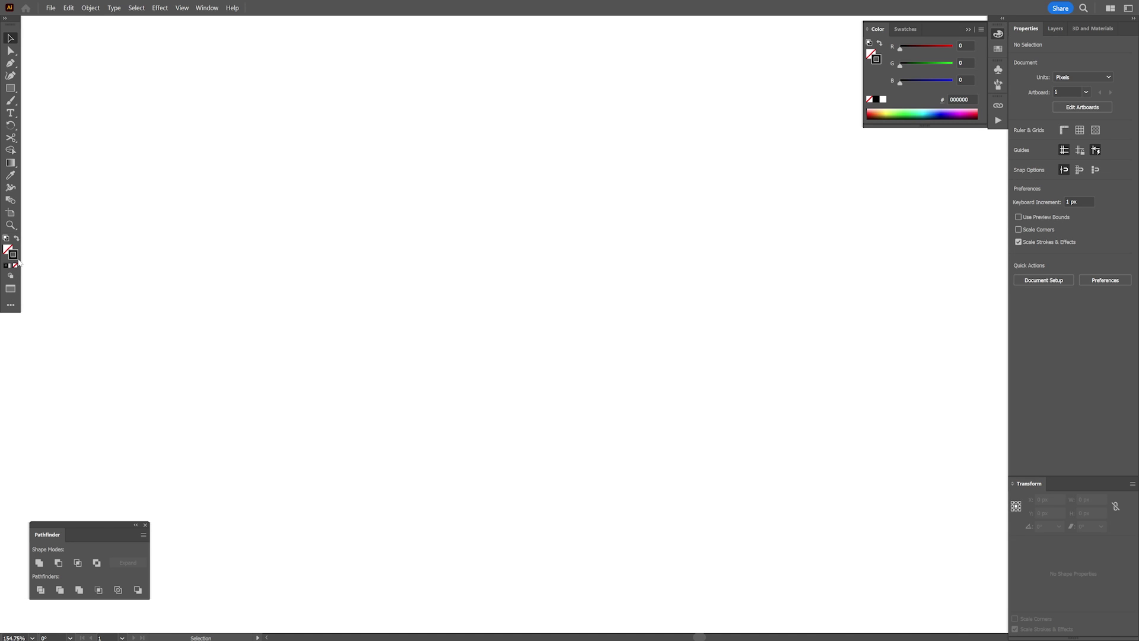
{"action": "left_click", "coordinate": [10, 63]}
{"action": "left_click", "coordinate": [360, 263]}
{"action": "left_click", "coordinate": [579, 263]}
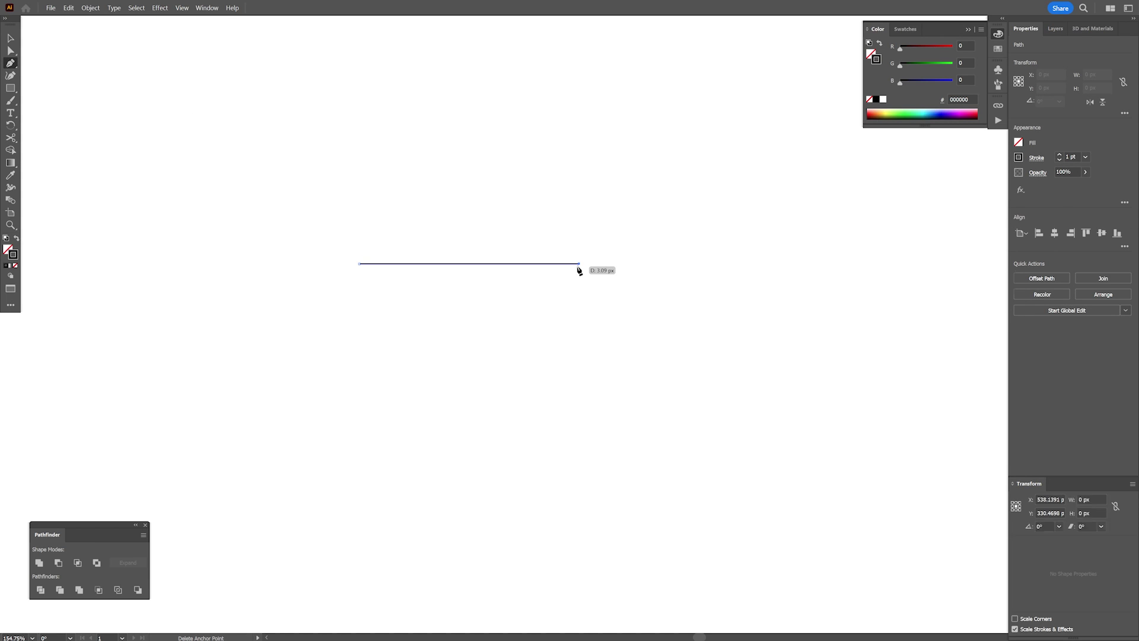
Step: Set the horizontal line's stroke weight to 30 pt
{"action": "key", "text": "v"}
{"action": "left_click", "coordinate": [1072, 155]}
{"action": "type", "text": "30"}
{"action": "key", "text": "Return"}
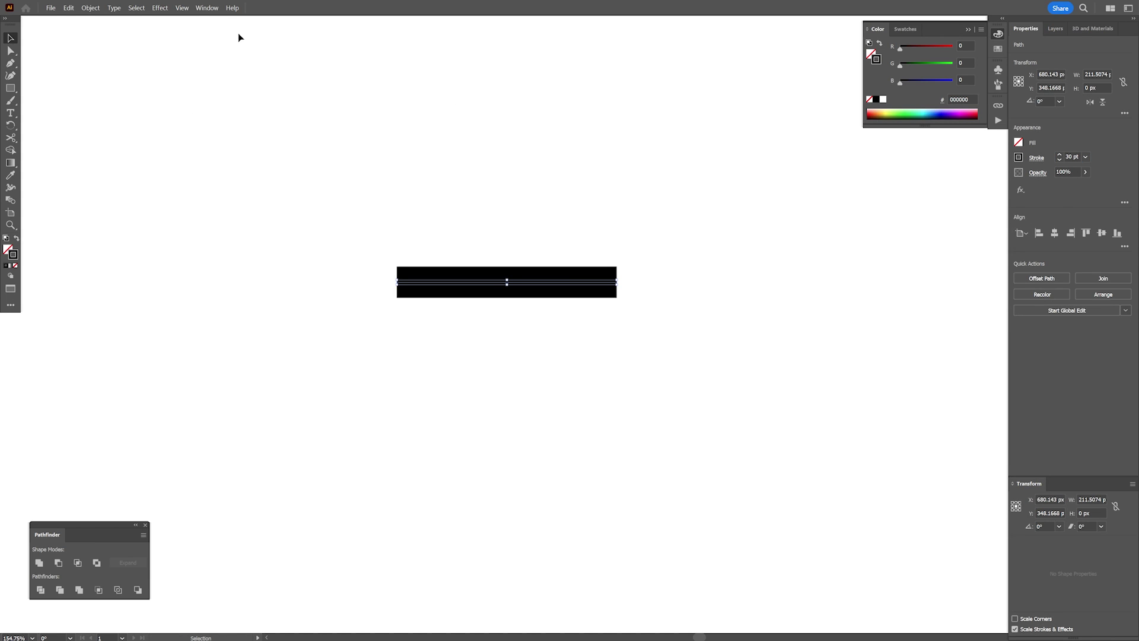
Step: Apply an absolute Zig Zag effect to the line with 3 ridges per segment and corner points, making the path about 54 px high
{"action": "left_click", "coordinate": [160, 9]}
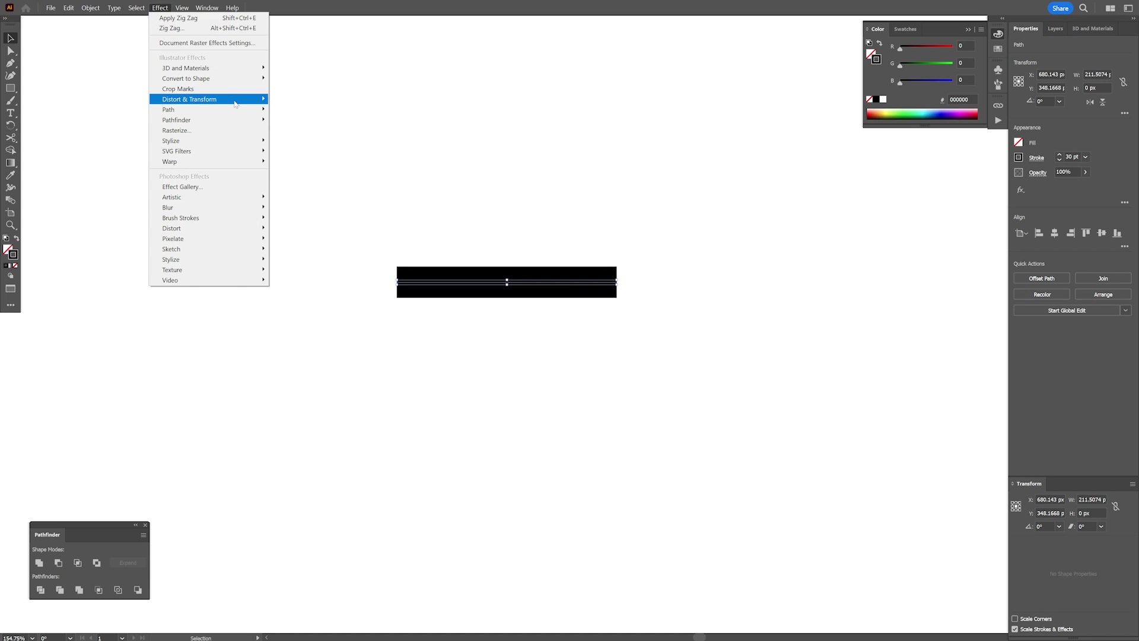
{"action": "mouse_move", "coordinate": [235, 104]}
{"action": "left_click", "coordinate": [297, 168]}
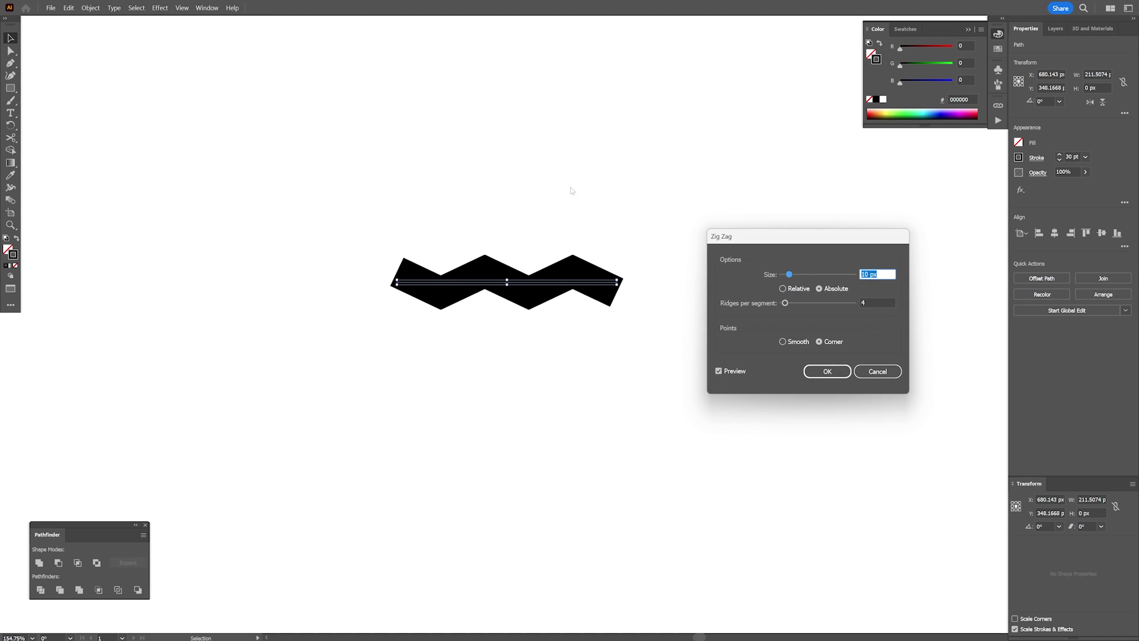
{"action": "left_click", "coordinate": [886, 302]}
{"action": "key", "text": "Down"}
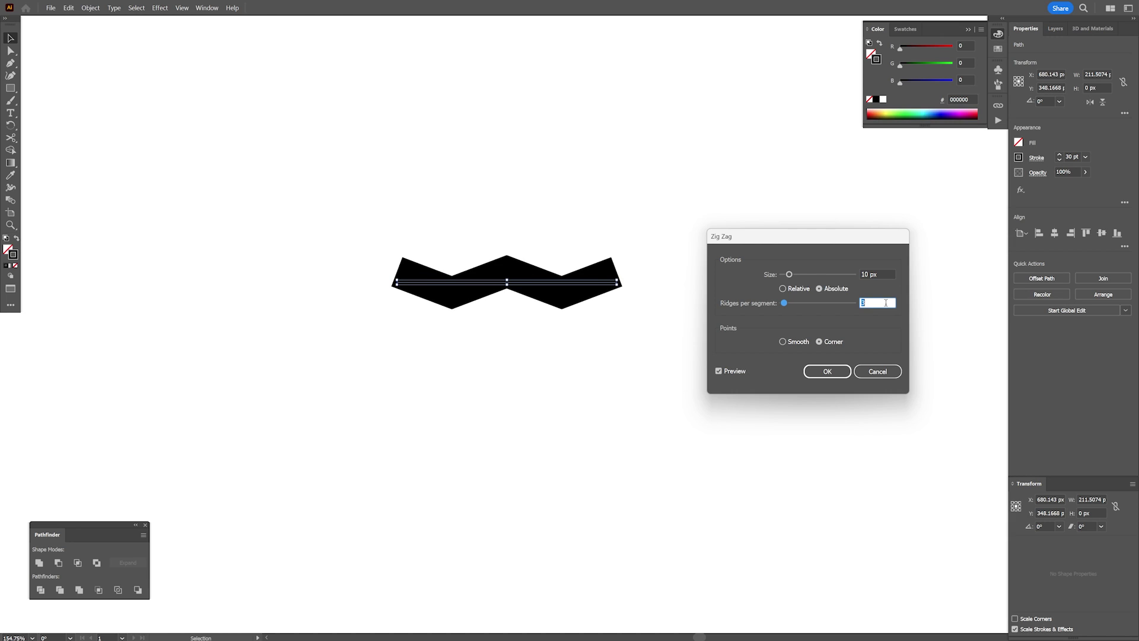
{"action": "left_click", "coordinate": [881, 274]}
{"action": "key", "text": "Up"}
{"action": "key", "text": "Up"}
{"action": "key", "text": "Up"}
{"action": "key", "text": "Up"}
{"action": "key", "text": "Up"}
{"action": "key", "text": "Up"}
{"action": "key", "text": "Up"}
{"action": "key", "text": "Up"}
{"action": "key", "text": "Up"}
{"action": "key", "text": "Up"}
{"action": "key", "text": "Up"}
{"action": "key", "text": "Up"}
{"action": "key", "text": "Up"}
{"action": "key", "text": "Up"}
{"action": "key", "text": "Up"}
{"action": "key", "text": "Up"}
{"action": "key", "text": "Up"}
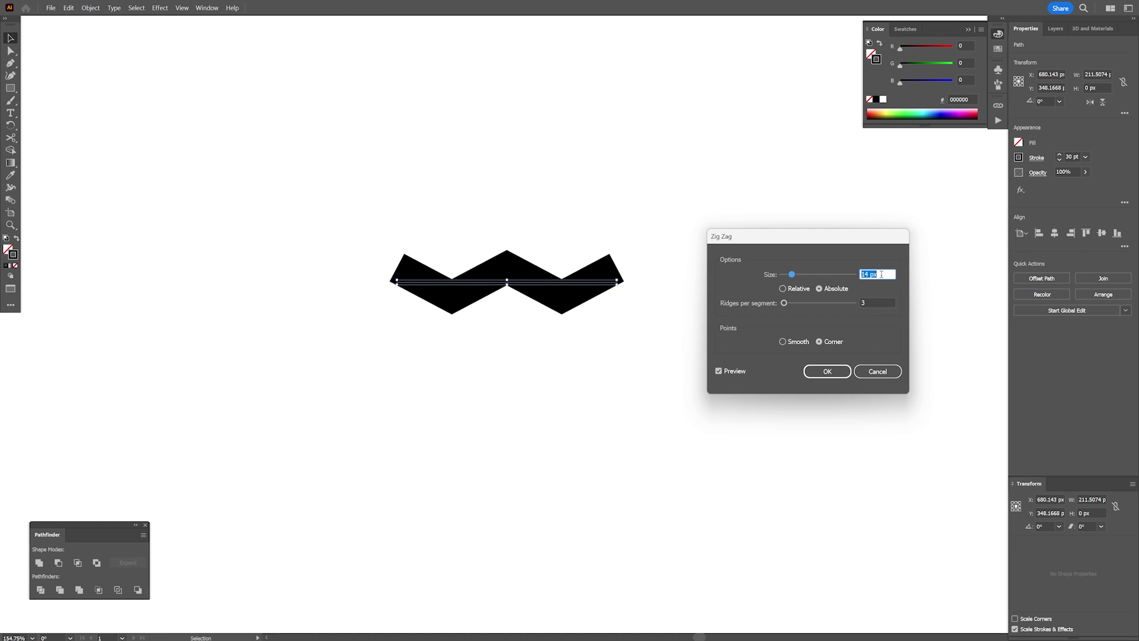
{"action": "left_click", "coordinate": [834, 370]}
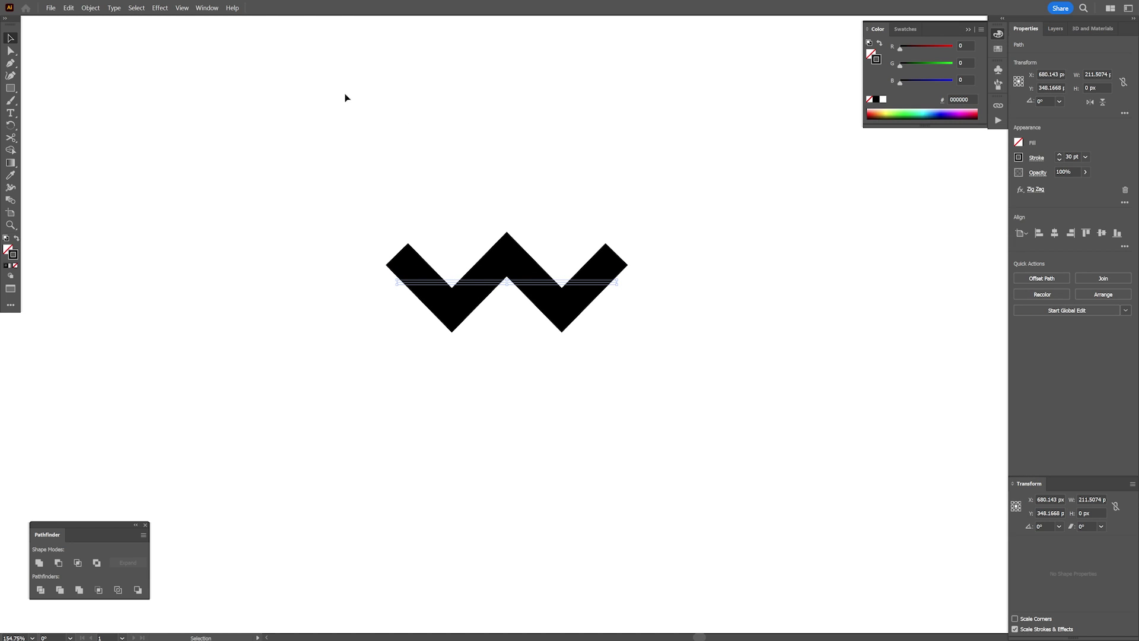
Step: Expand the zigzag's appearance and rotate the path 180° so it reads as an M
{"action": "left_click", "coordinate": [90, 8]}
{"action": "left_click", "coordinate": [130, 151]}
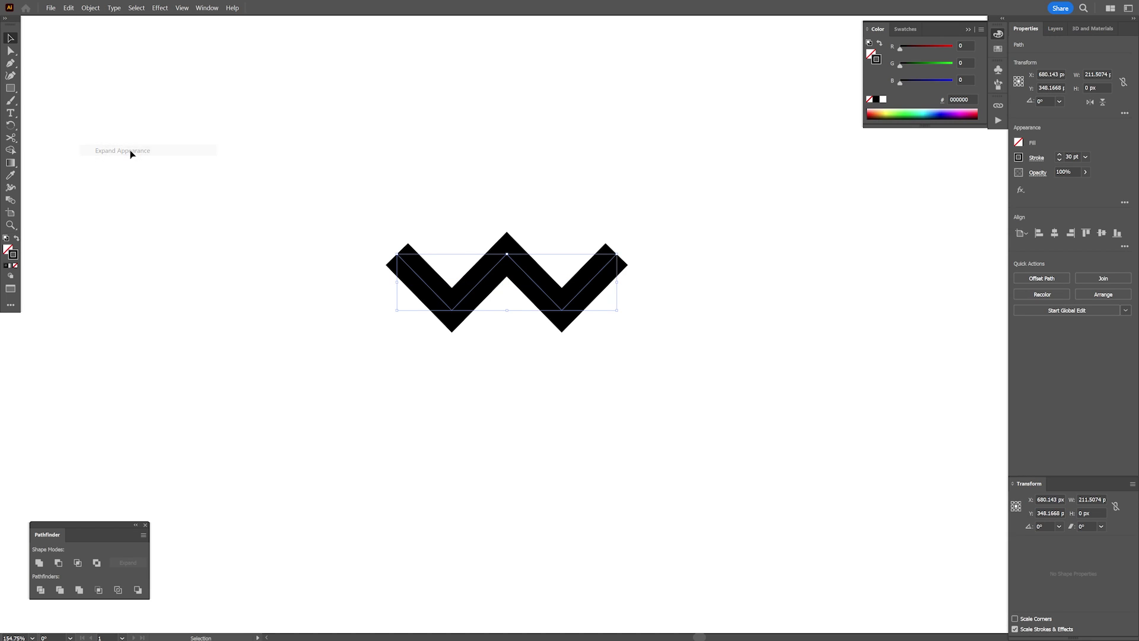
{"action": "left_click_drag", "start_coordinate": [620, 250], "coordinate": [389, 340]}
{"action": "key", "text": "ctrl+equal"}
{"action": "key", "text": "ctrl+equal"}
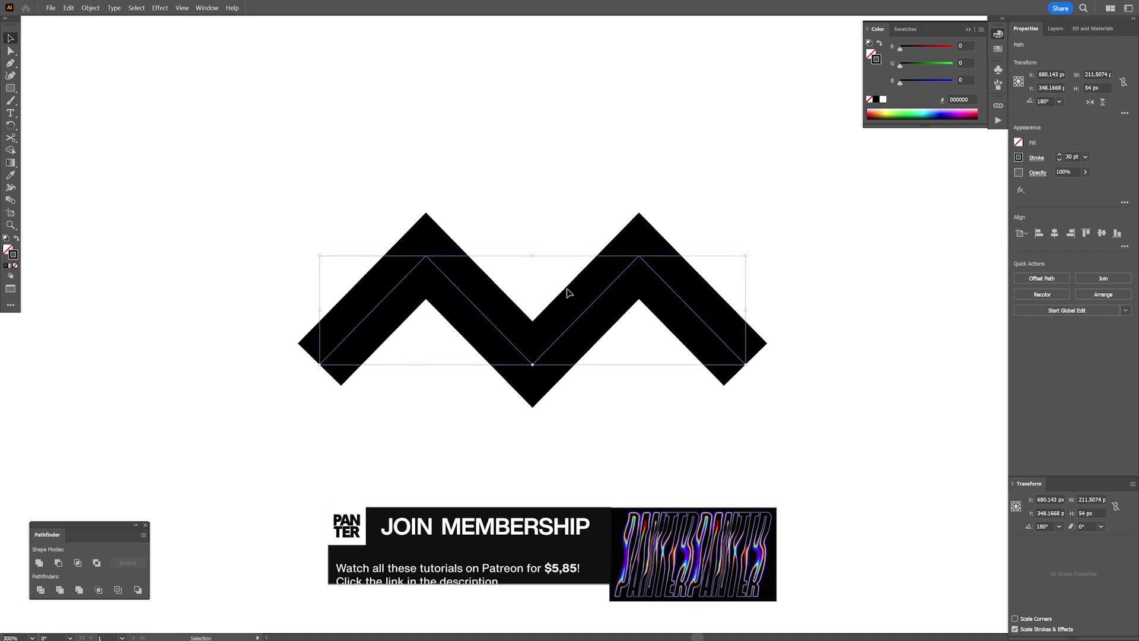
Step: Give the M path's stroke round caps and round corner joins, with a weight of 50 pt
{"action": "left_click", "coordinate": [1037, 158]}
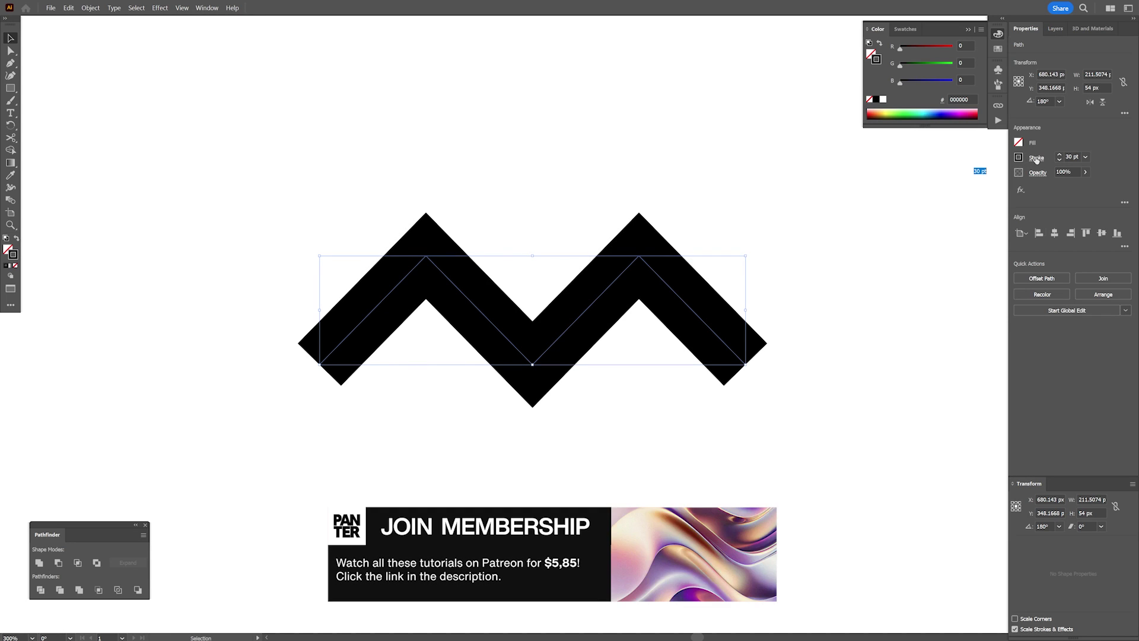
{"action": "left_click", "coordinate": [981, 185]}
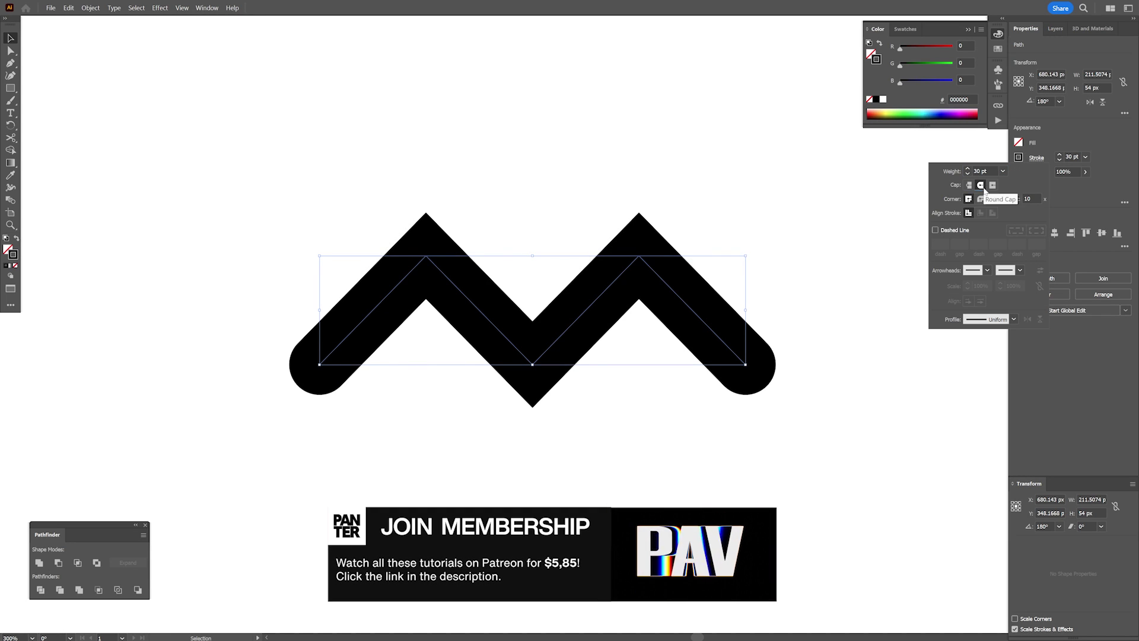
{"action": "left_click", "coordinate": [981, 199]}
{"action": "left_click", "coordinate": [985, 171]}
{"action": "type", "text": "65"}
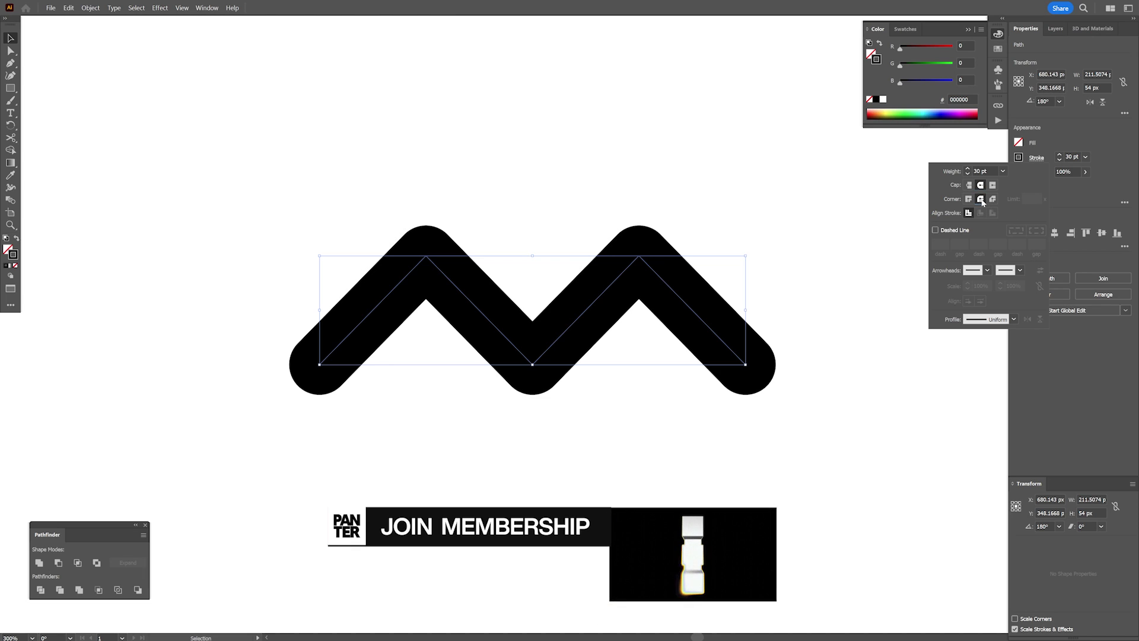
{"action": "key", "text": "Return"}
{"action": "scroll", "coordinate": [991, 170], "scroll_direction": "down", "scroll_amount": 15}
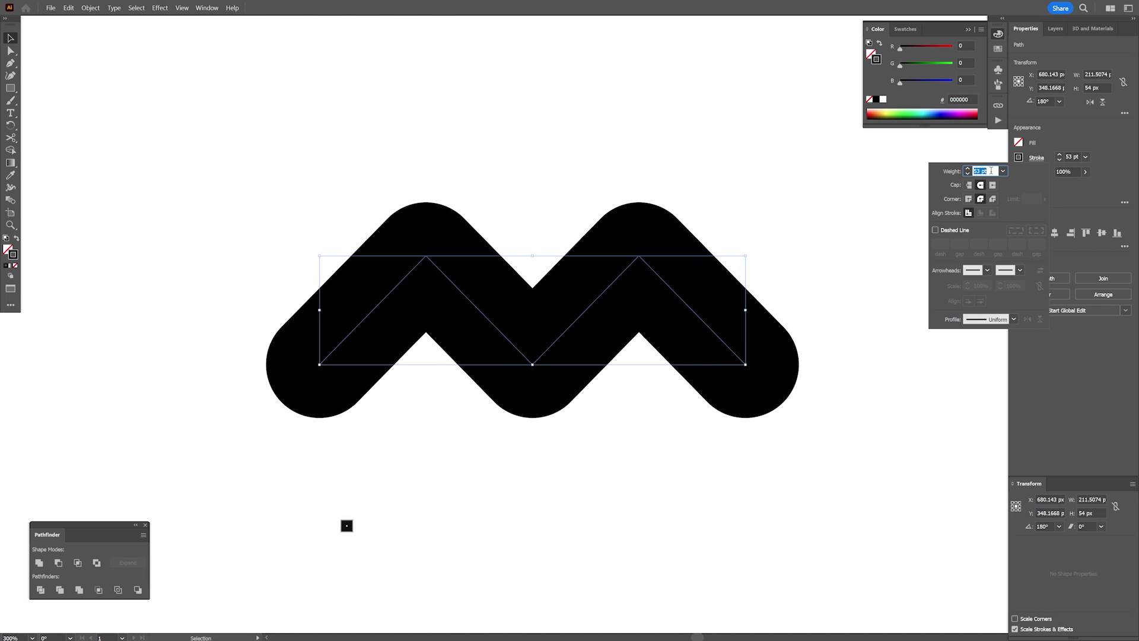
Step: Expand the M path's fill and stroke into an outlined shape
{"action": "left_click", "coordinate": [90, 8]}
{"action": "left_click", "coordinate": [107, 138]}
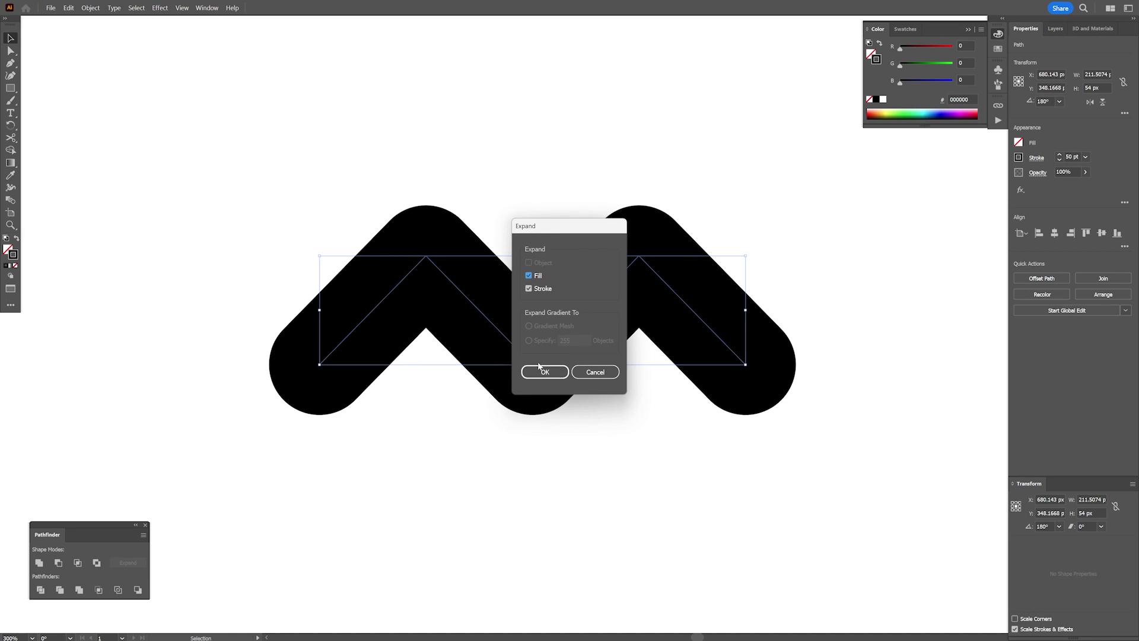
{"action": "left_click", "coordinate": [541, 371]}
Step: Slightly round the three sharp inner corners of the M shape with live corners
{"action": "left_click", "coordinate": [11, 50]}
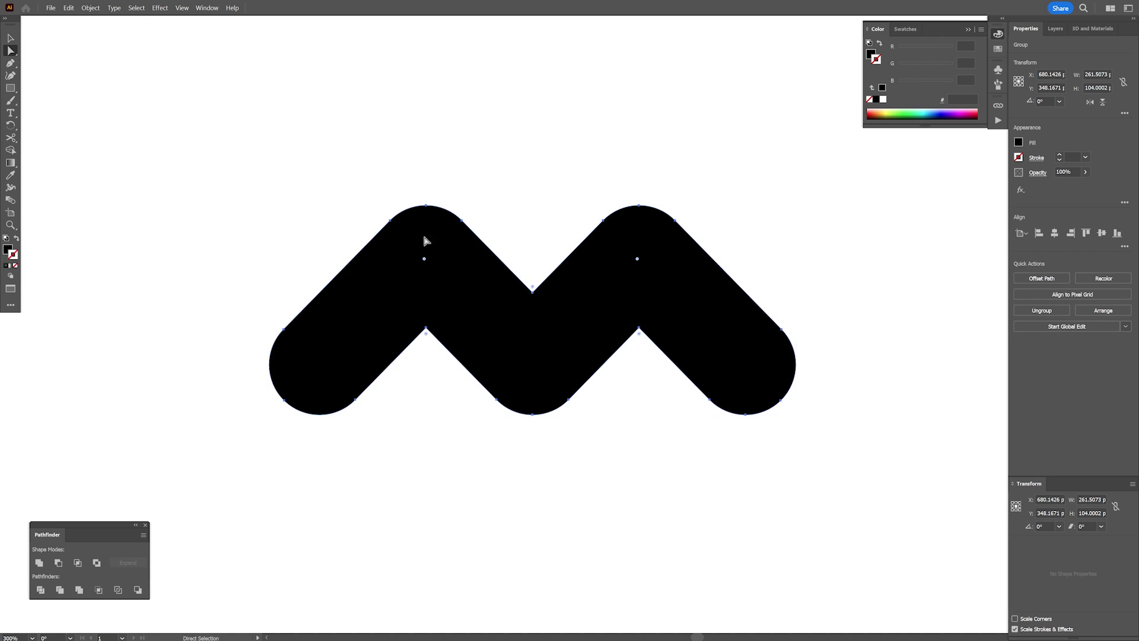
{"action": "scroll", "coordinate": [514, 292], "scroll_direction": "up", "scroll_amount": 2}
{"action": "left_click_drag", "start_coordinate": [489, 325], "coordinate": [456, 276]}
{"action": "left_click_drag", "start_coordinate": [339, 371], "coordinate": [288, 279]}
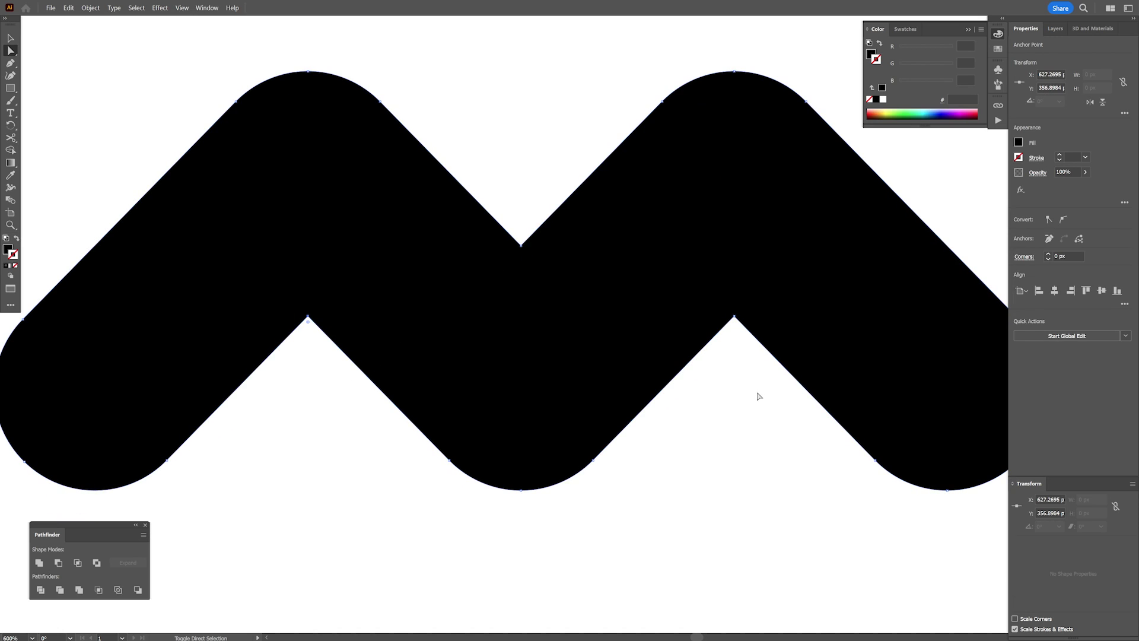
{"action": "left_click_drag", "start_coordinate": [758, 393], "coordinate": [706, 287]}
{"action": "left_click_drag", "start_coordinate": [507, 207], "coordinate": [546, 279]}
{"action": "left_click_drag", "start_coordinate": [521, 240], "coordinate": [523, 229]}
{"action": "key", "text": "ctrl"}
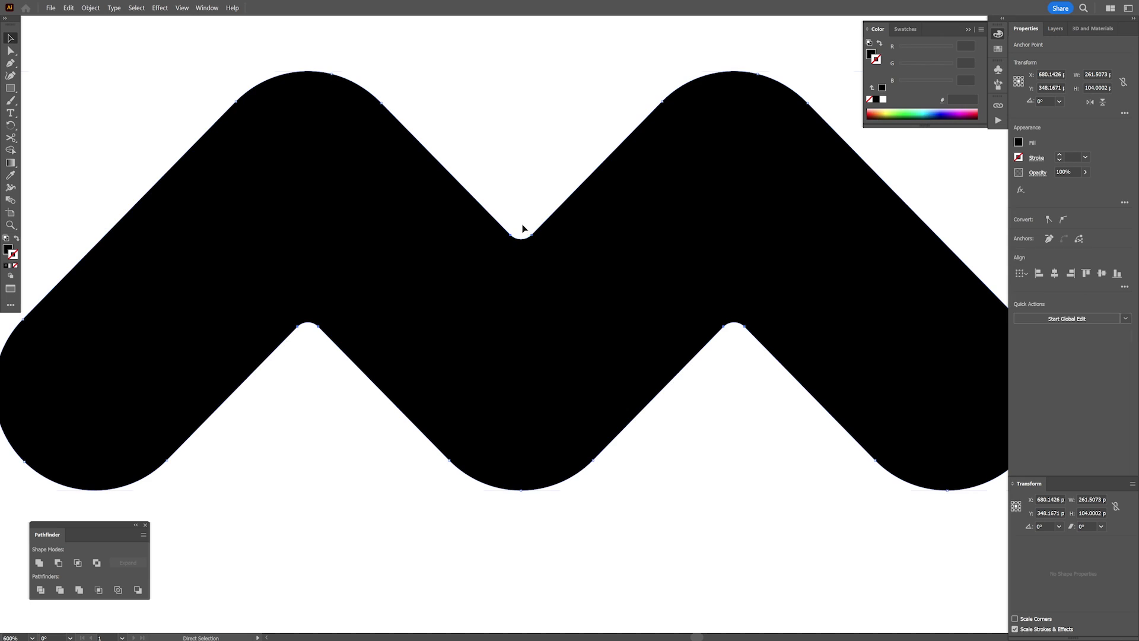
Step: Apply the 3D Inflate effect to the M with 0 px depth and both sides inflated, and render it
{"action": "key", "text": "ctrl+minus"}
{"action": "key", "text": "ctrl+minus"}
{"action": "left_click_drag", "start_coordinate": [723, 198], "coordinate": [603, 321]}
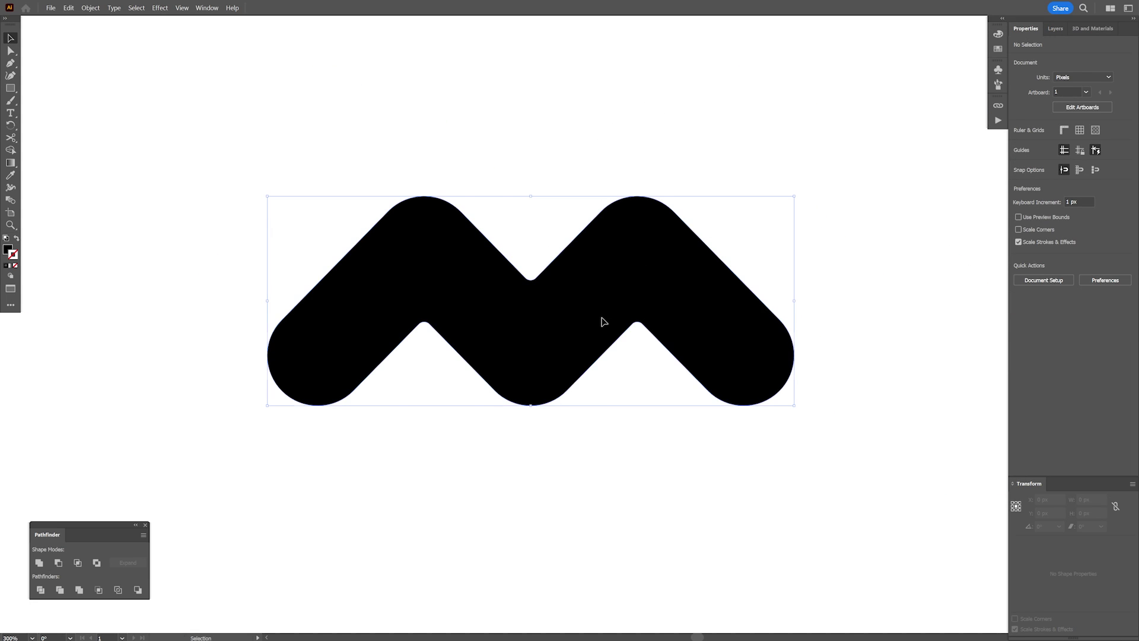
{"action": "left_click", "coordinate": [1097, 30]}
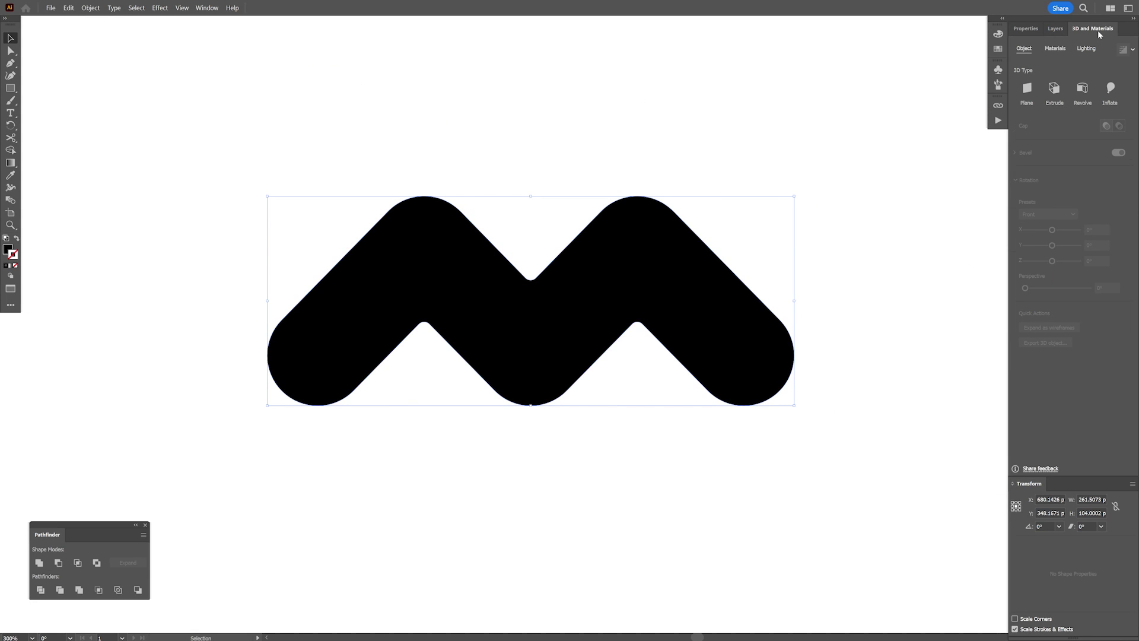
{"action": "left_click", "coordinate": [203, 7]}
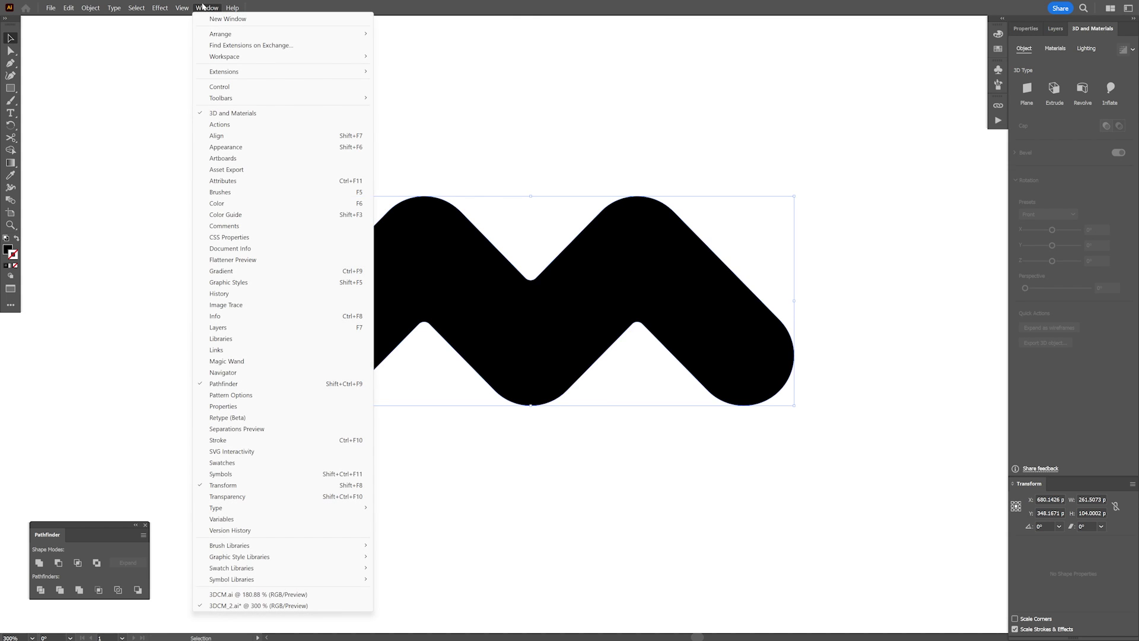
{"action": "left_click", "coordinate": [258, 114]}
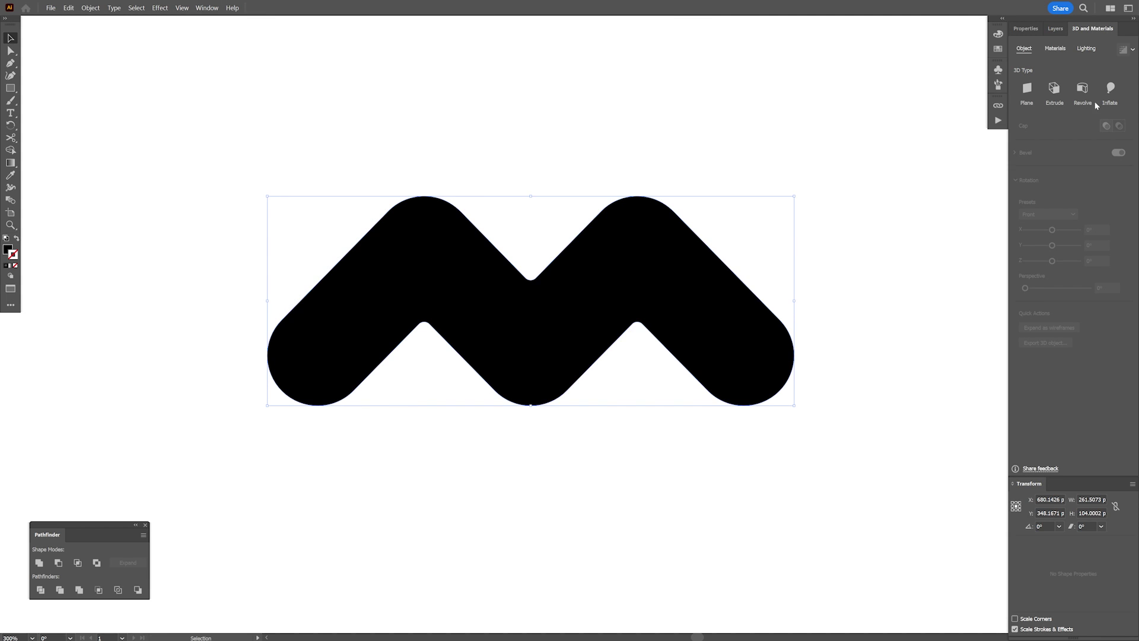
{"action": "left_click", "coordinate": [1110, 88]}
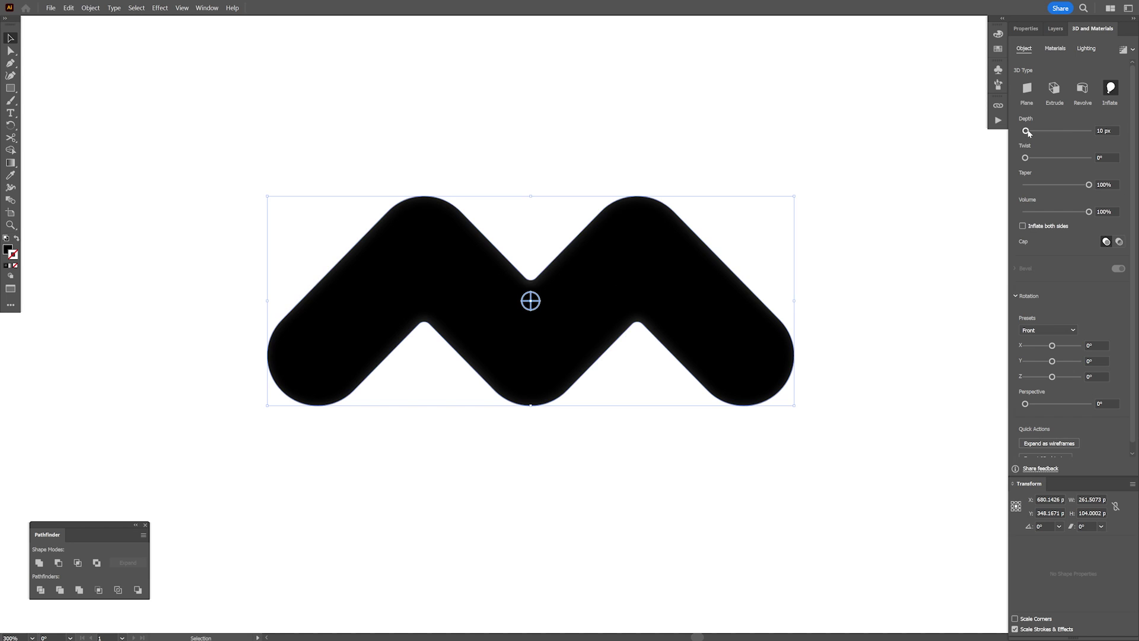
{"action": "left_click_drag", "start_coordinate": [1027, 131], "coordinate": [1007, 134]}
{"action": "left_click", "coordinate": [1124, 50]}
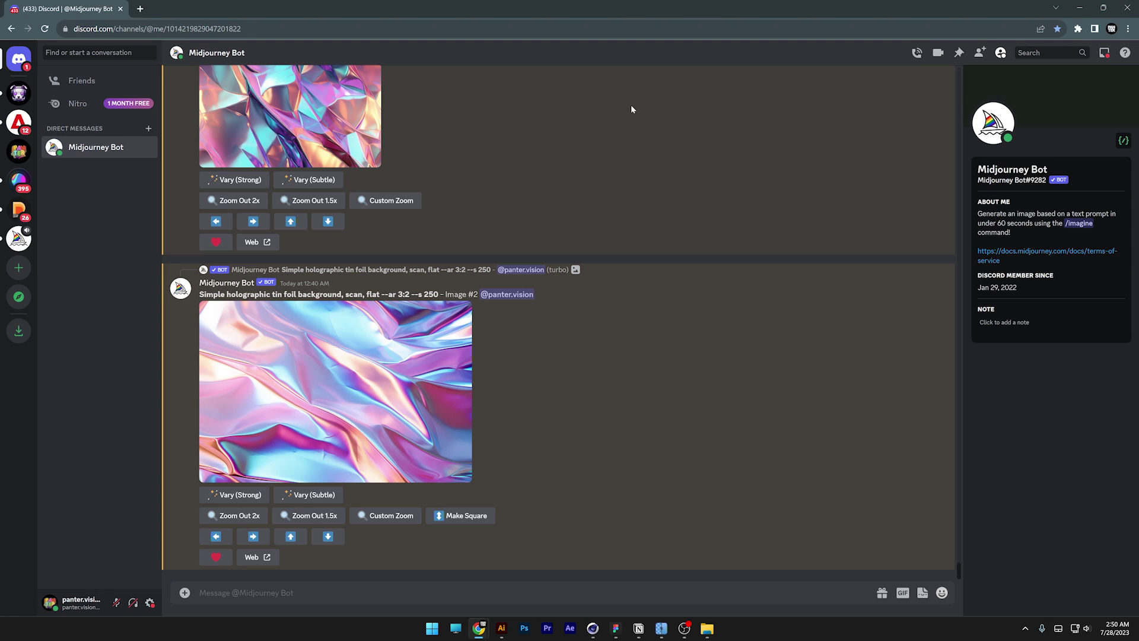
Step: Switch to the Midjourney Bot chat in Discord, open the holographic tin foil image full size in the browser, and save it
{"action": "left_click", "coordinate": [291, 373]}
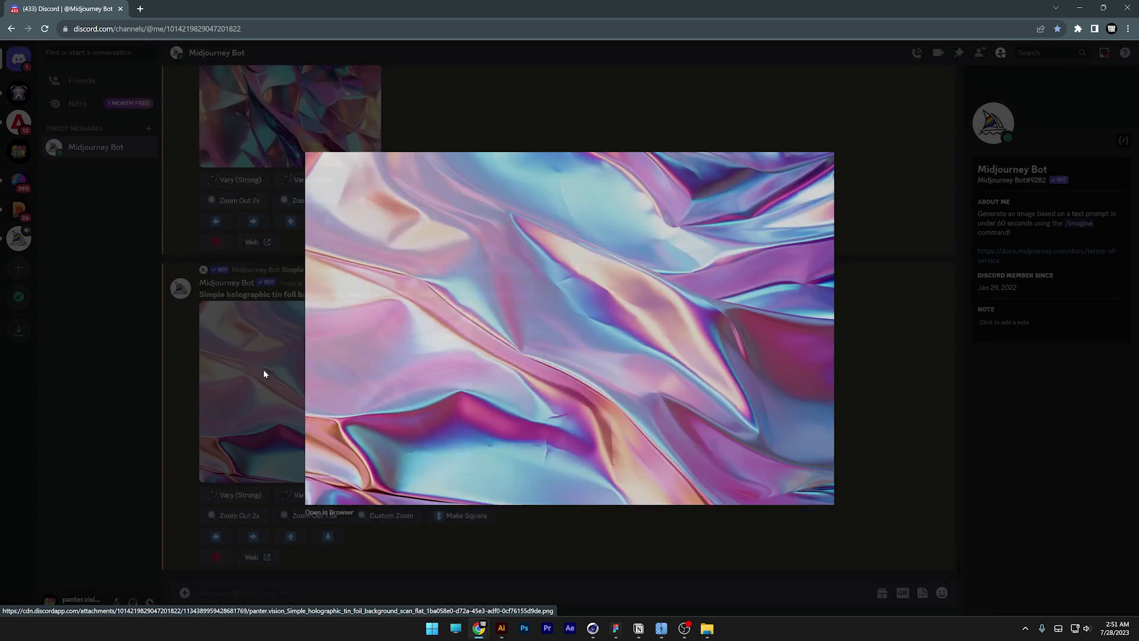
{"action": "left_click", "coordinate": [264, 374]}
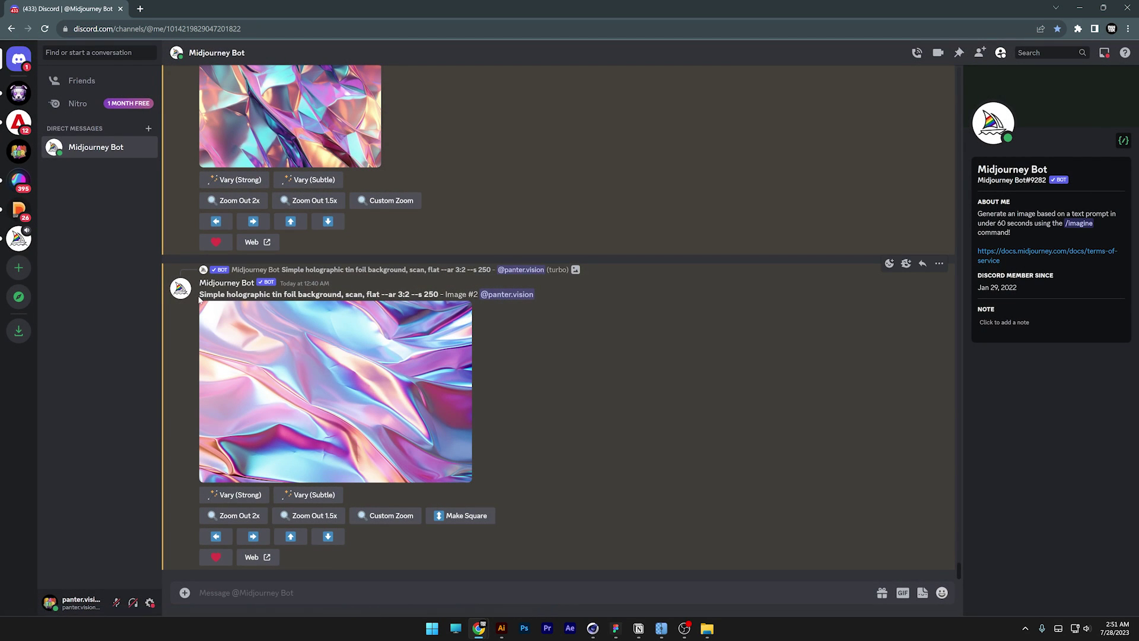
{"action": "left_click_drag", "start_coordinate": [200, 295], "coordinate": [408, 294]}
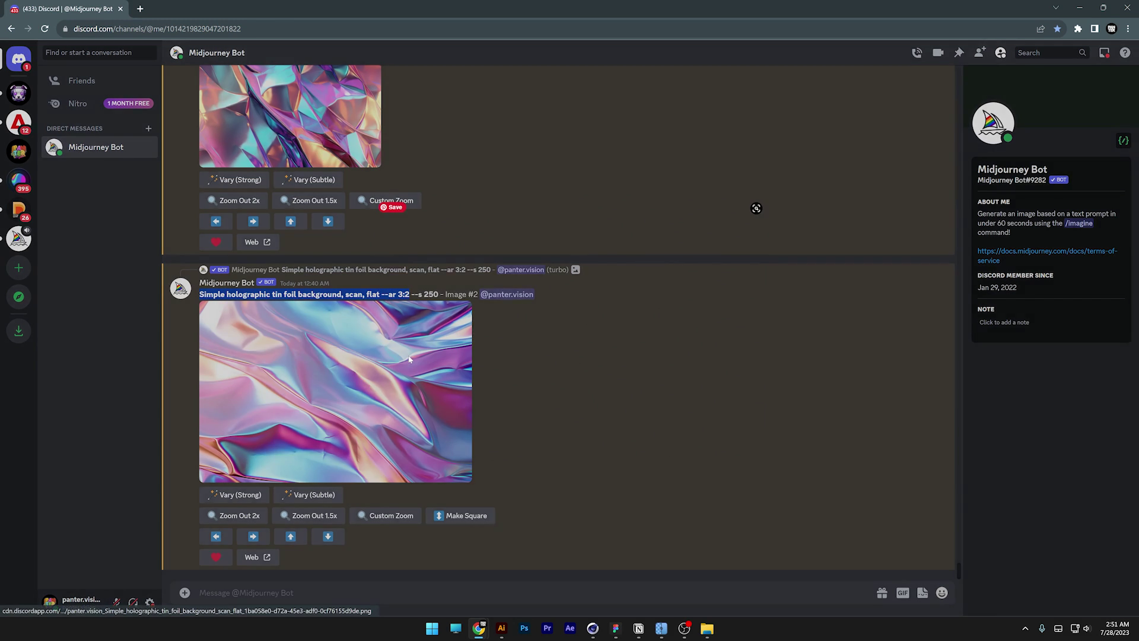
{"action": "left_click", "coordinate": [408, 391]}
{"action": "left_click", "coordinate": [328, 528]}
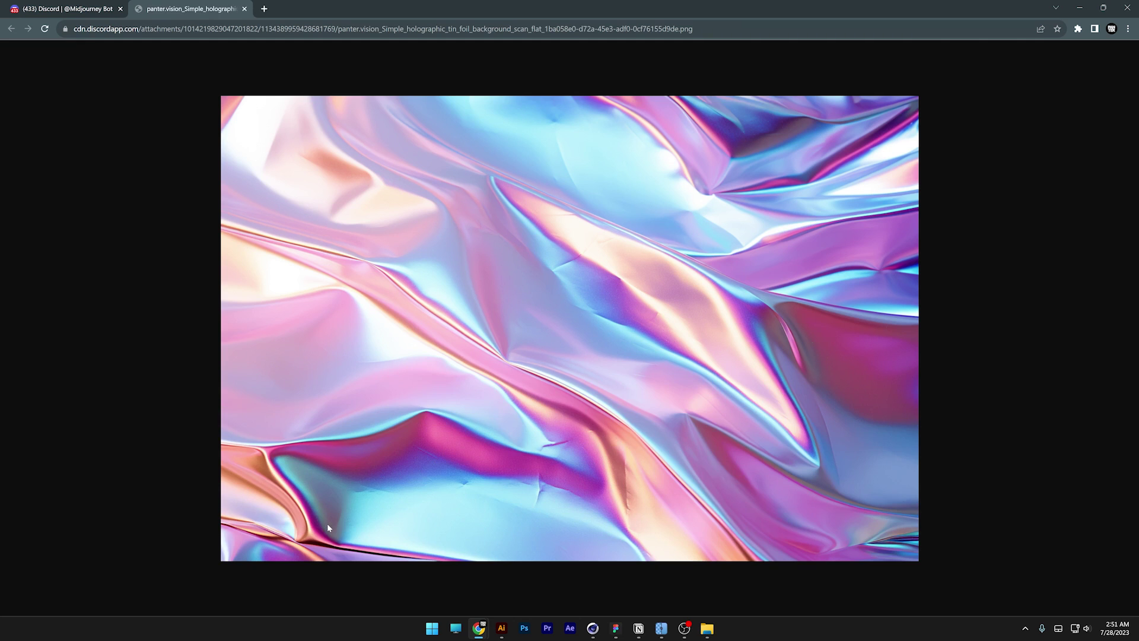
{"action": "right_click", "coordinate": [427, 297]}
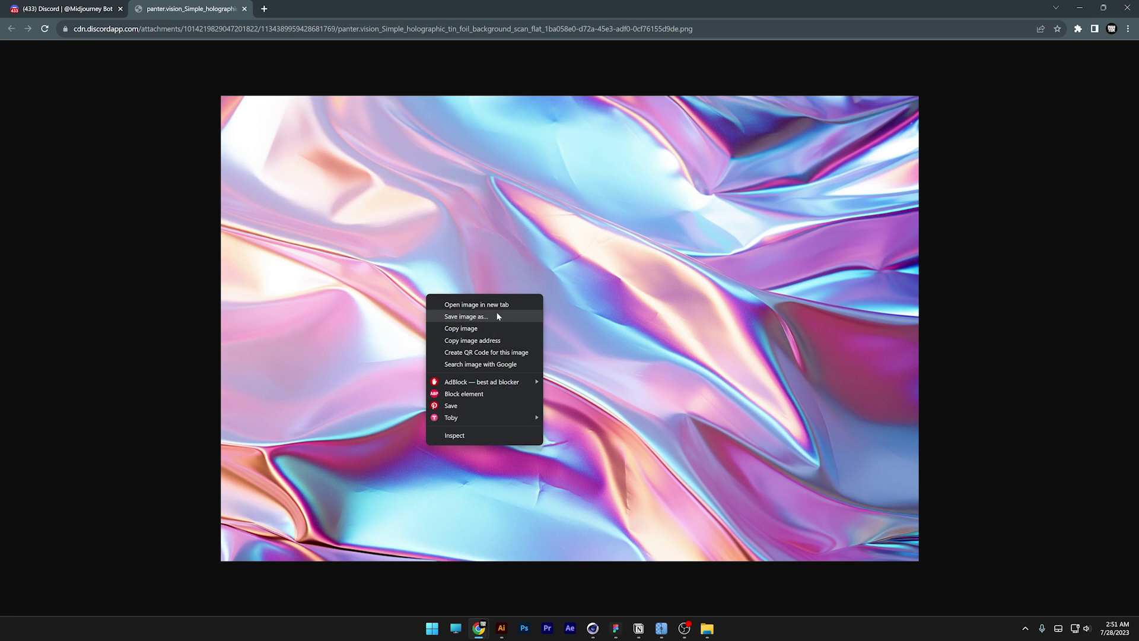
{"action": "left_click", "coordinate": [930, 169]}
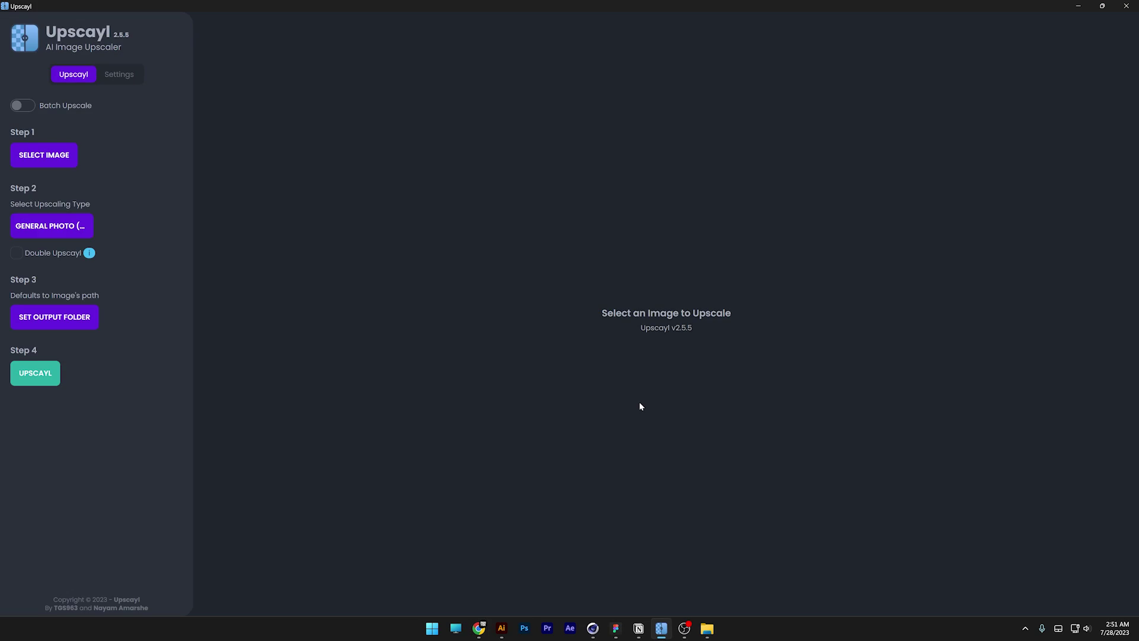
Step: Load the holographic foil image into Upscayl and choose the General Photo (Fast Real-ESRGAN) upscaling type
{"action": "left_click", "coordinate": [1138, 237]}
{"action": "left_click_drag", "start_coordinate": [697, 186], "coordinate": [598, 200]}
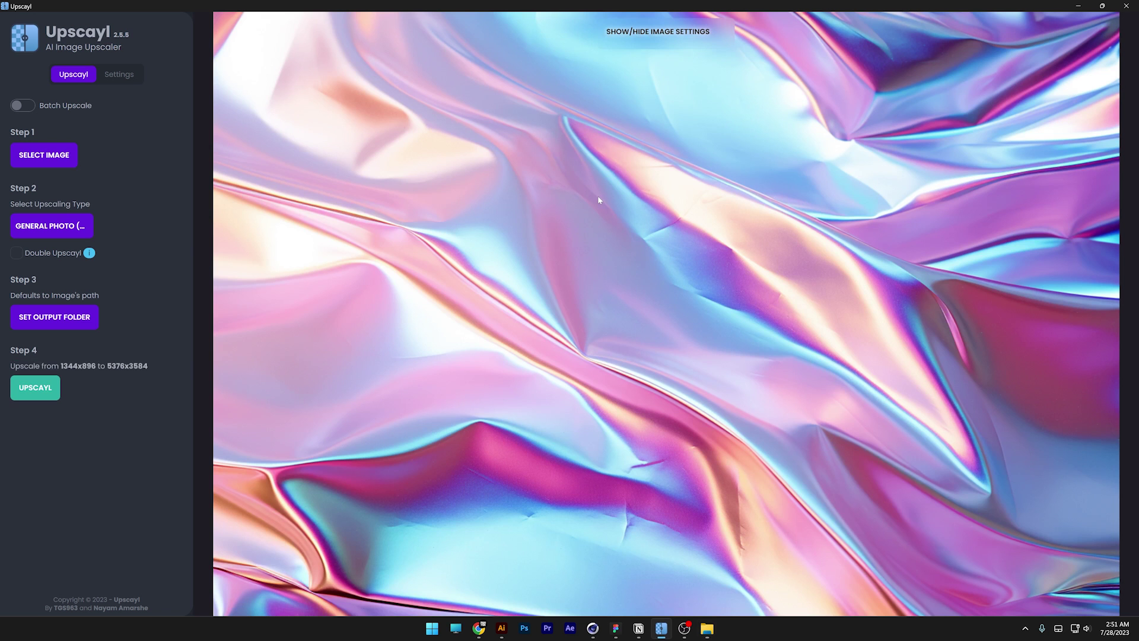
{"action": "left_click", "coordinate": [69, 232]}
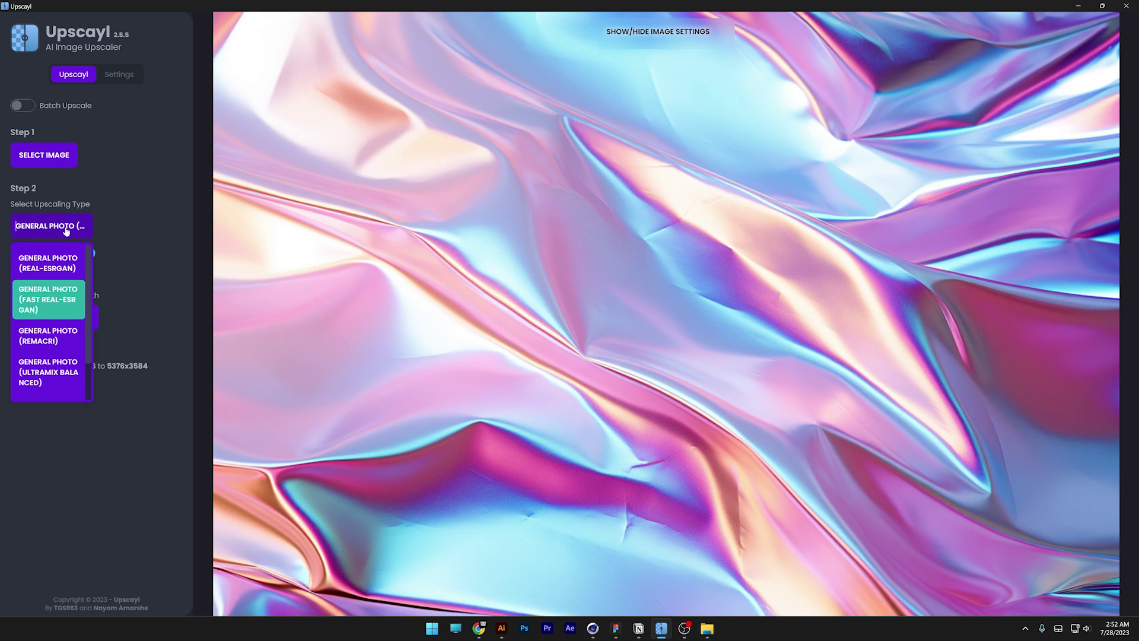
{"action": "left_click", "coordinate": [65, 307]}
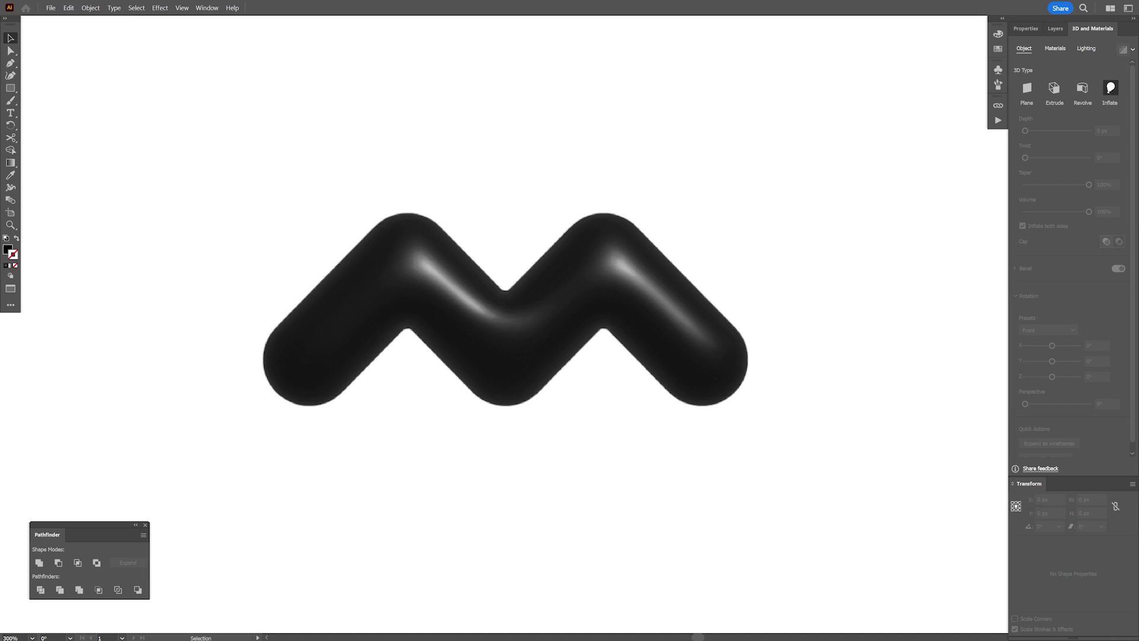
Step: Switch to Illustrator and place the holographic foil image over the artboard at about 1009 by 672 px
{"action": "left_click_drag", "start_coordinate": [723, 166], "coordinate": [414, 201]}
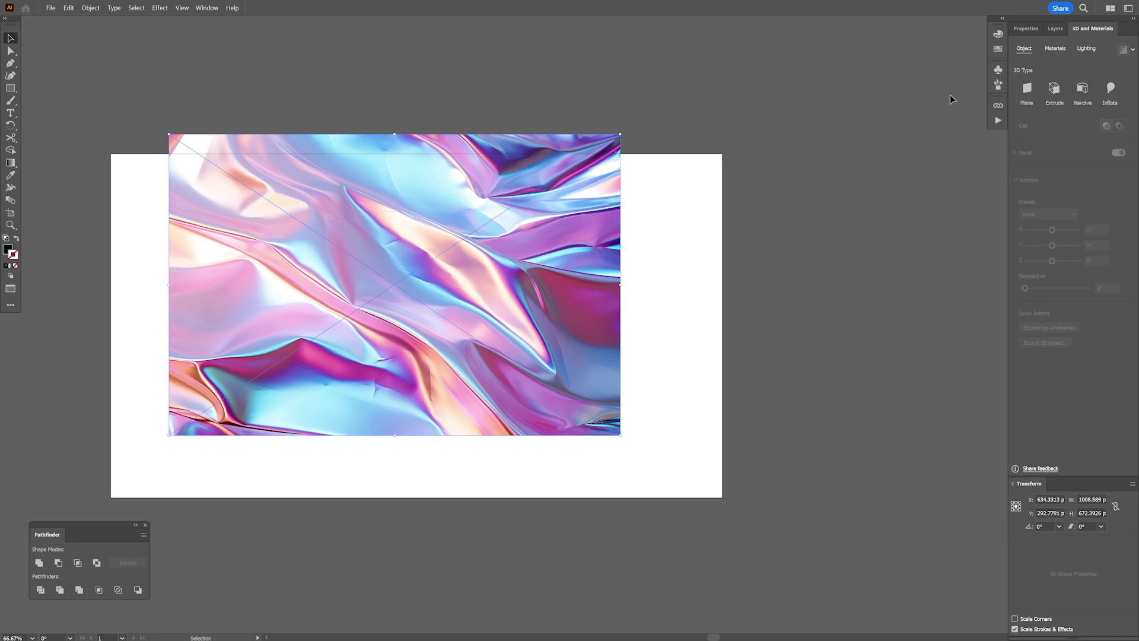
Step: Display the graphics available as 3D materials and browse down to the end of the collection
{"action": "left_click", "coordinate": [1056, 48]}
{"action": "left_click", "coordinate": [1101, 176]}
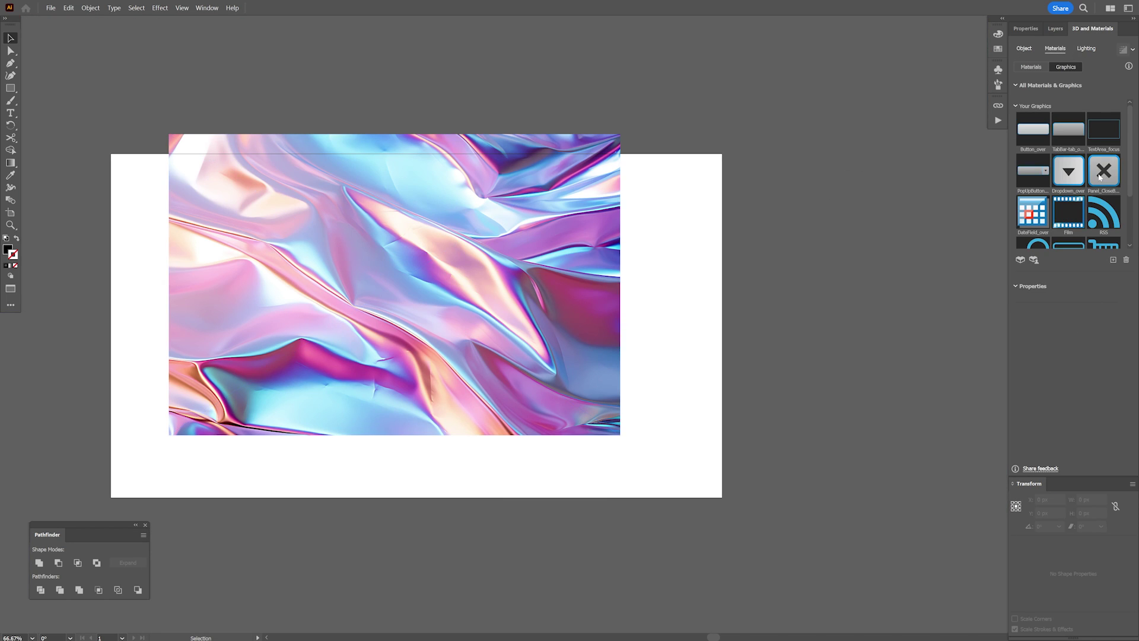
{"action": "scroll", "coordinate": [1101, 174], "scroll_direction": "down", "scroll_amount": 3}
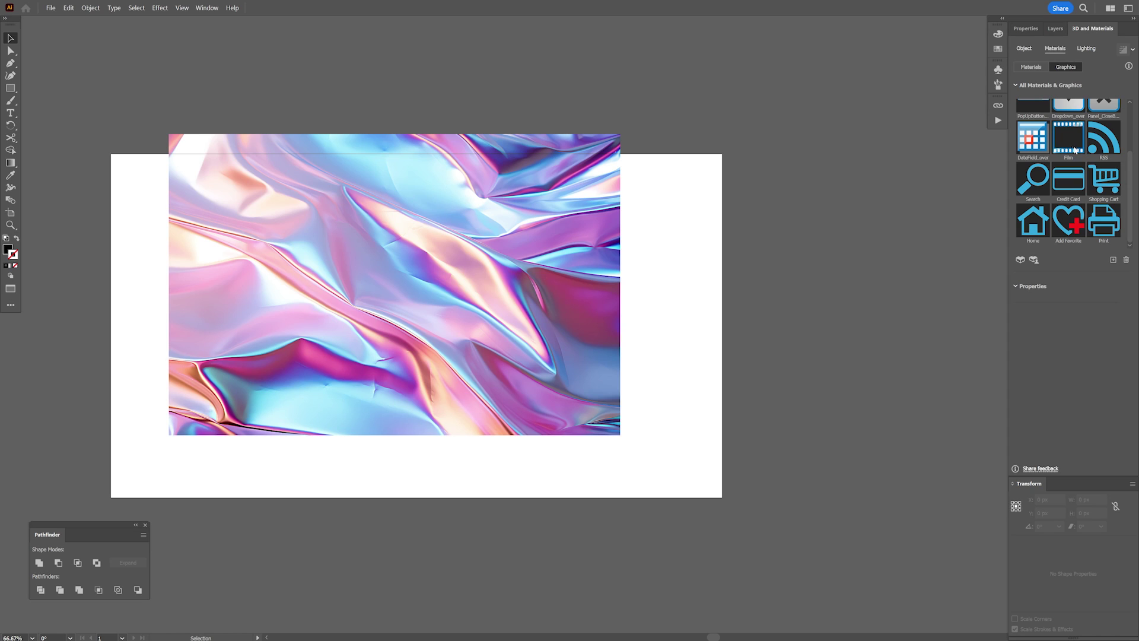
Step: Try to add the linked holographic foil image to the document's symbols
{"action": "left_click", "coordinate": [999, 69]}
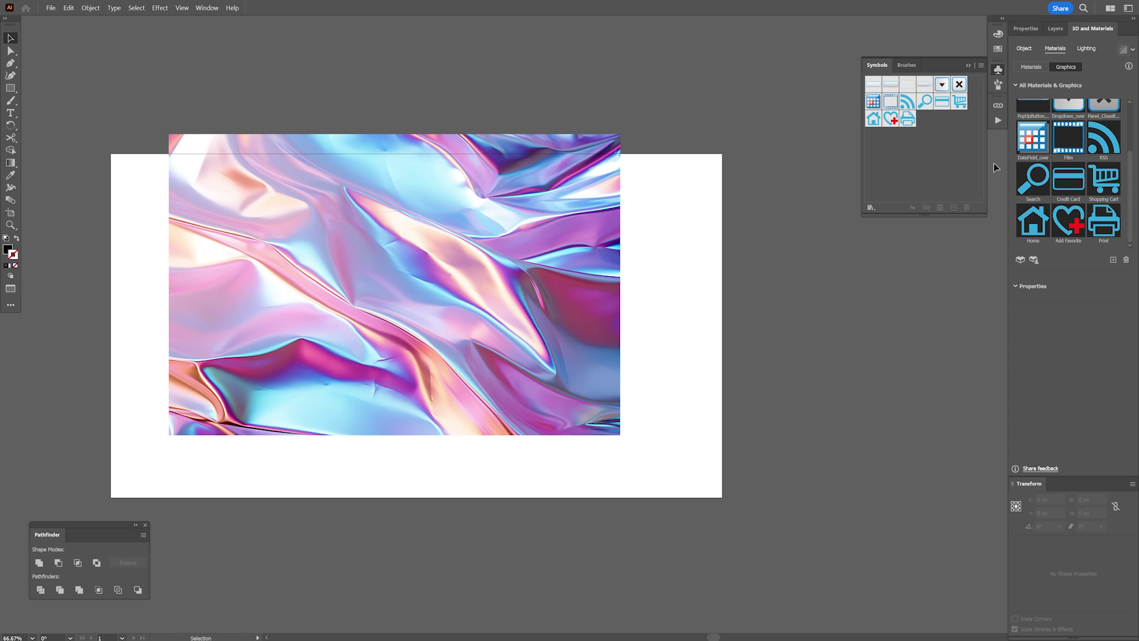
{"action": "left_click_drag", "start_coordinate": [472, 223], "coordinate": [895, 159]}
{"action": "left_click", "coordinate": [573, 399]}
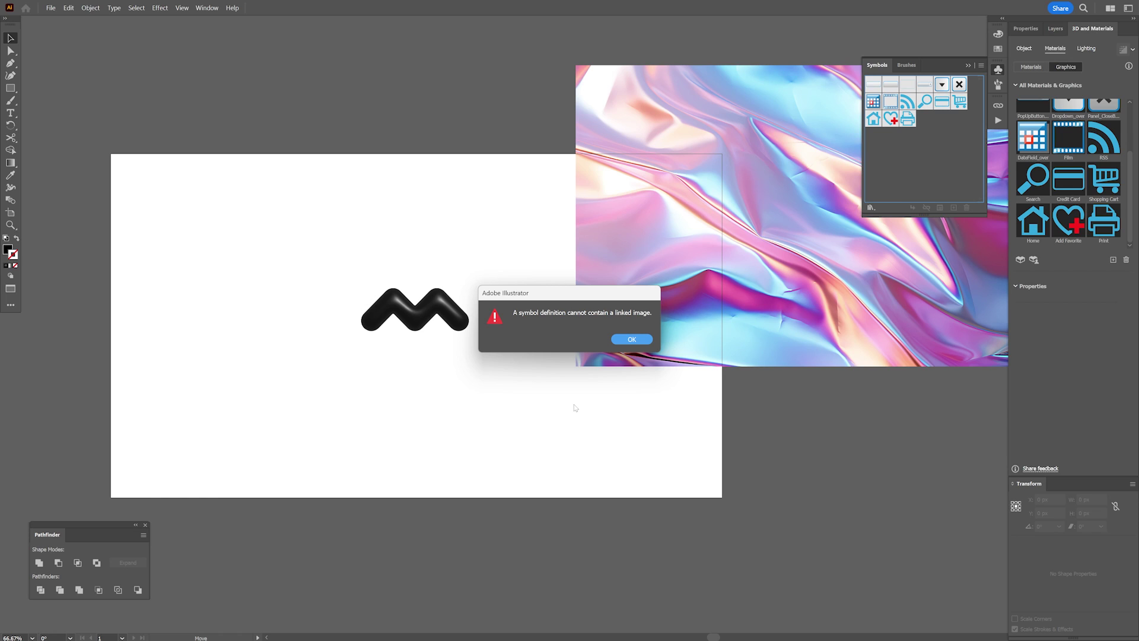
{"action": "left_click", "coordinate": [632, 339]}
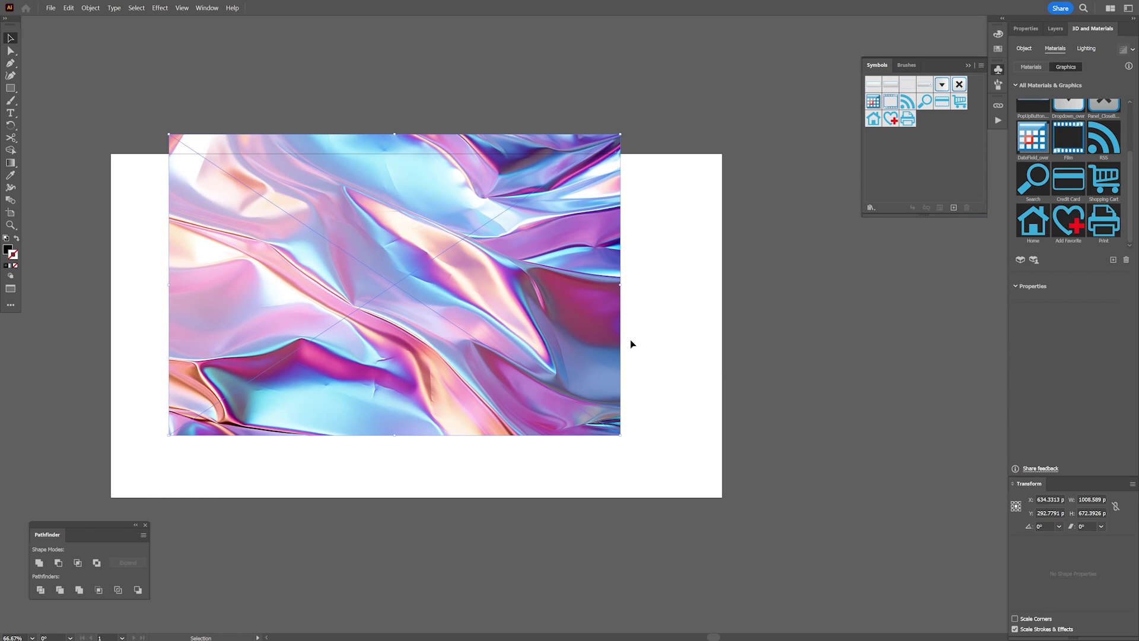
Step: Embed the linked image holo foil.png in the document
{"action": "left_click", "coordinate": [998, 105]}
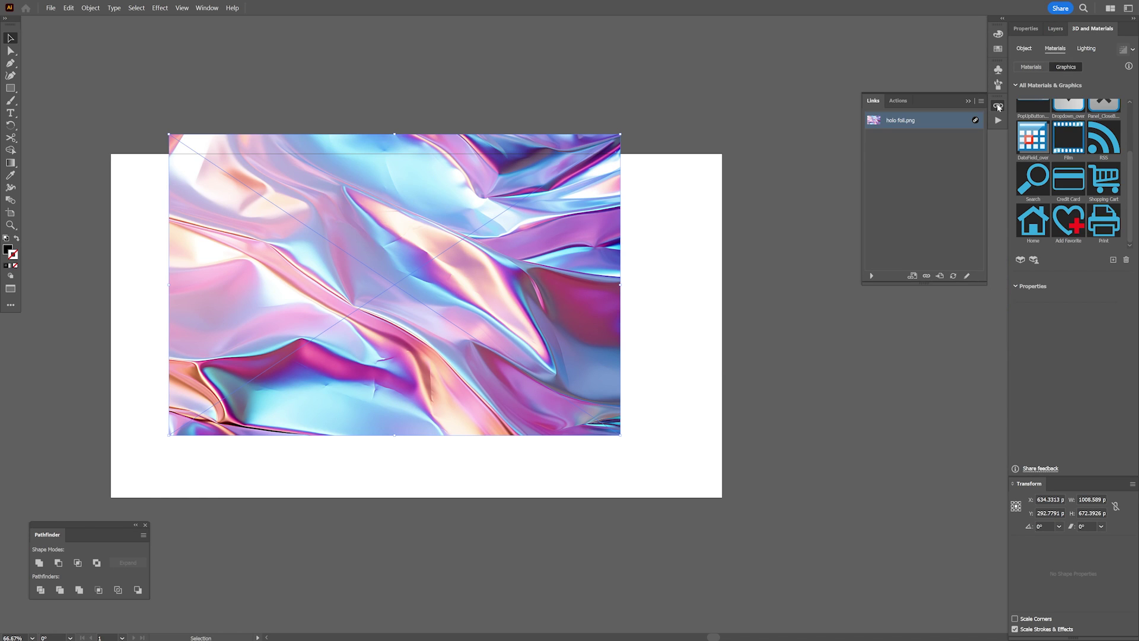
{"action": "left_click", "coordinate": [207, 8]}
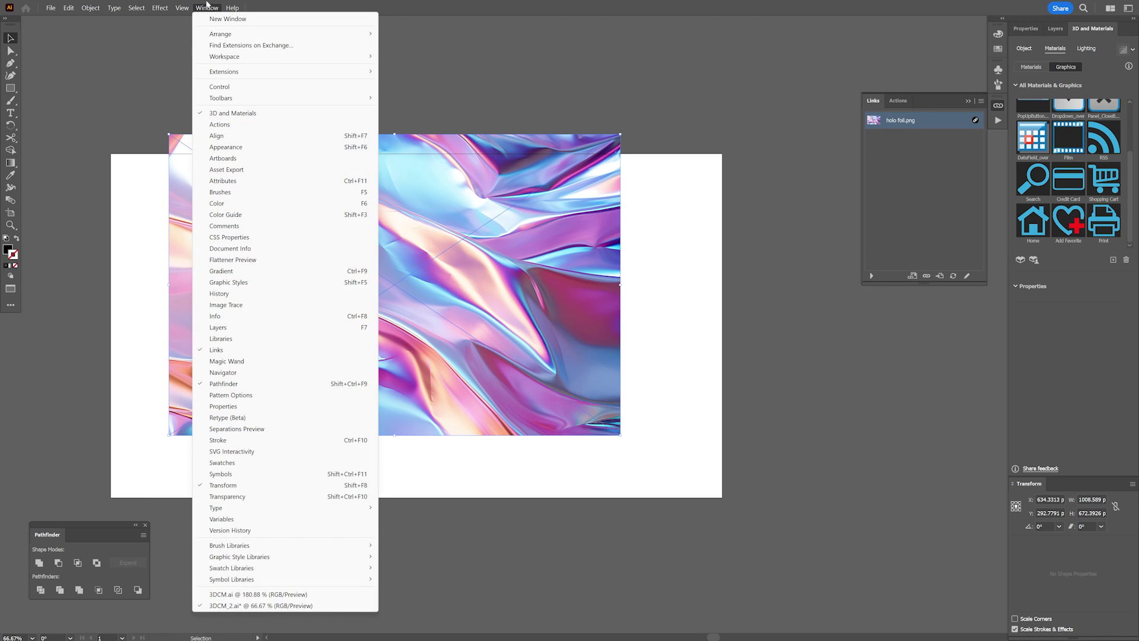
{"action": "left_click", "coordinate": [726, 147]}
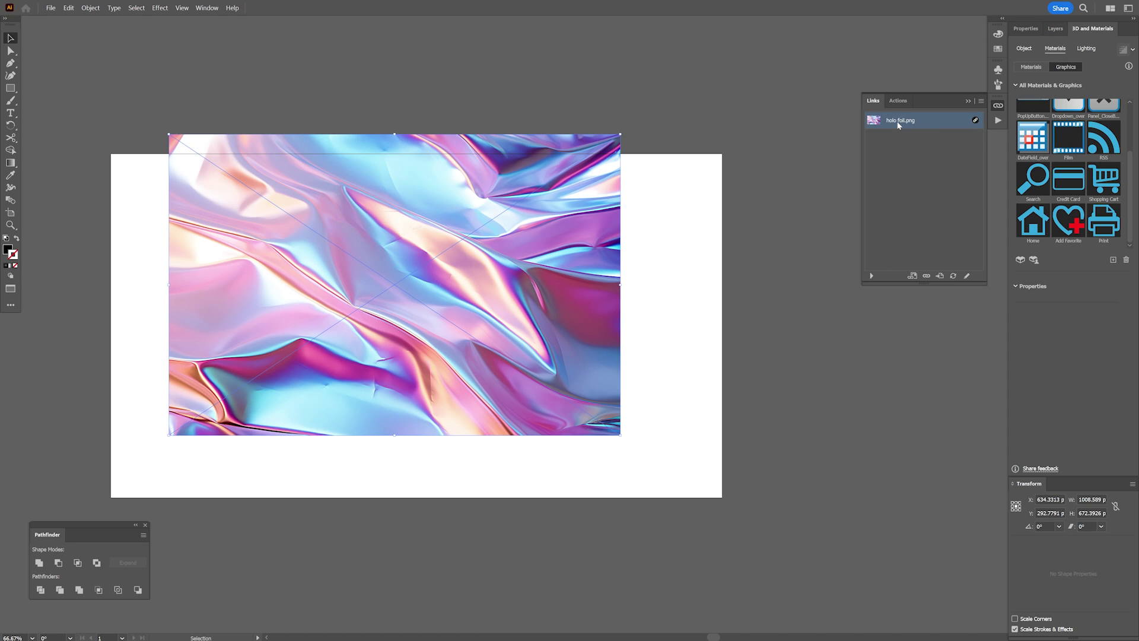
{"action": "left_click", "coordinate": [982, 102]}
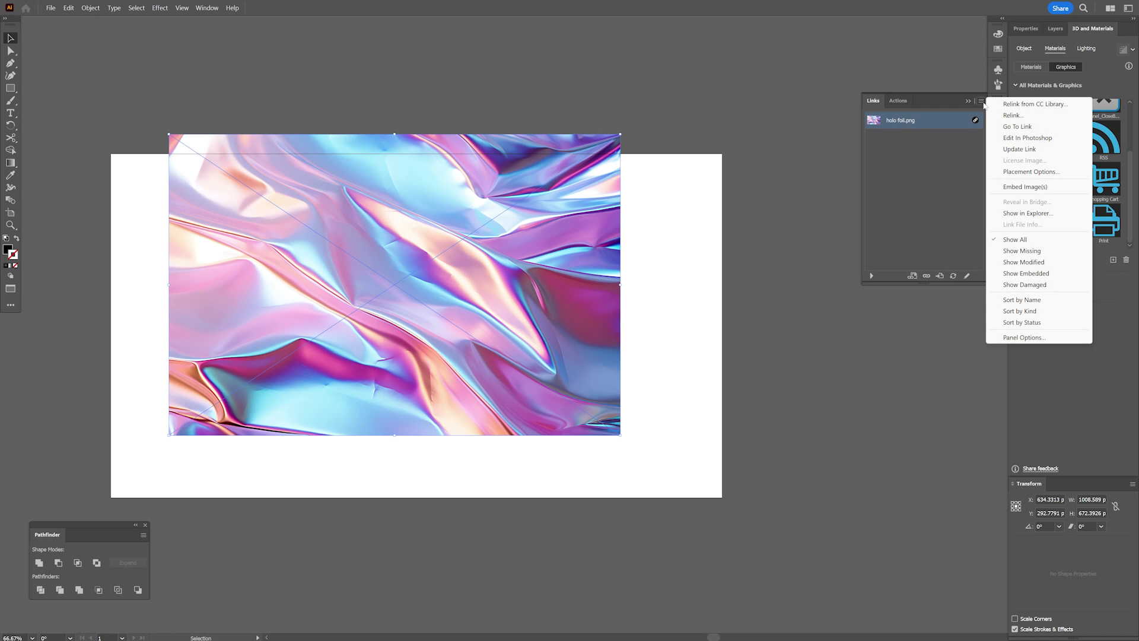
{"action": "left_click", "coordinate": [1040, 187]}
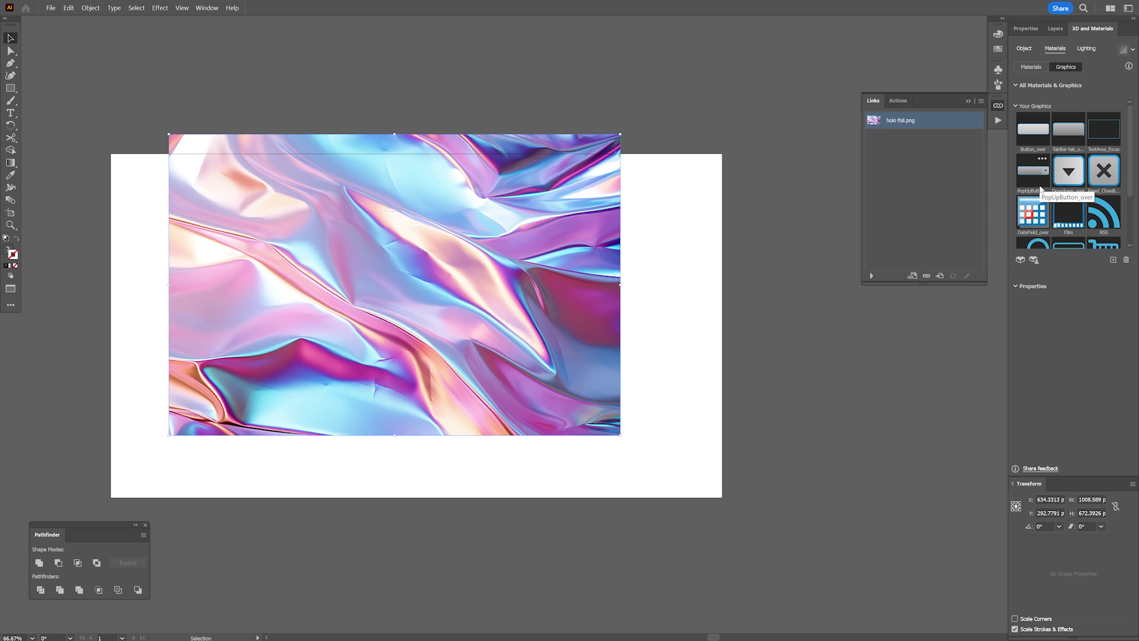
Step: Create a dynamic symbol from the embedded foil image, keeping the default name and Movie Clip export type
{"action": "left_click", "coordinate": [999, 70]}
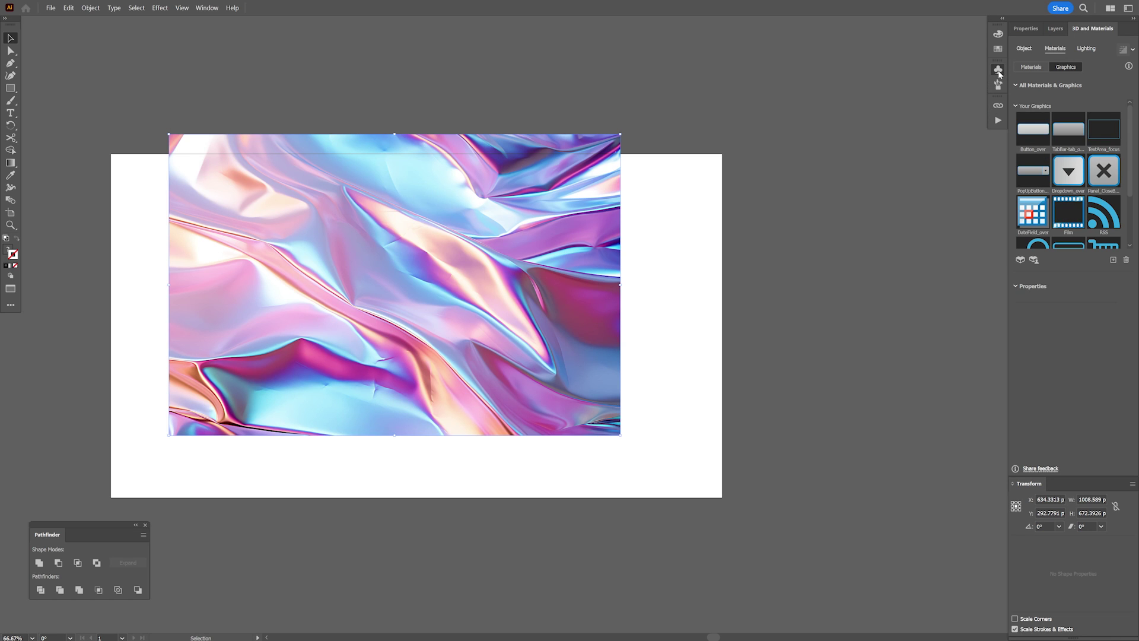
{"action": "left_click_drag", "start_coordinate": [499, 239], "coordinate": [952, 151]}
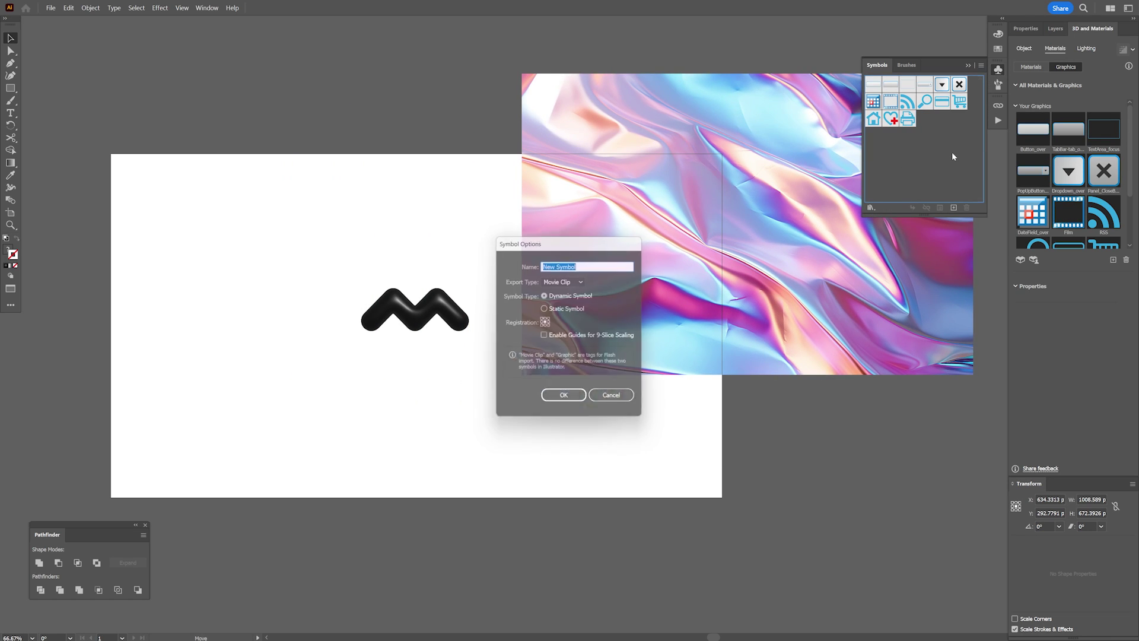
{"action": "left_click", "coordinate": [582, 397]}
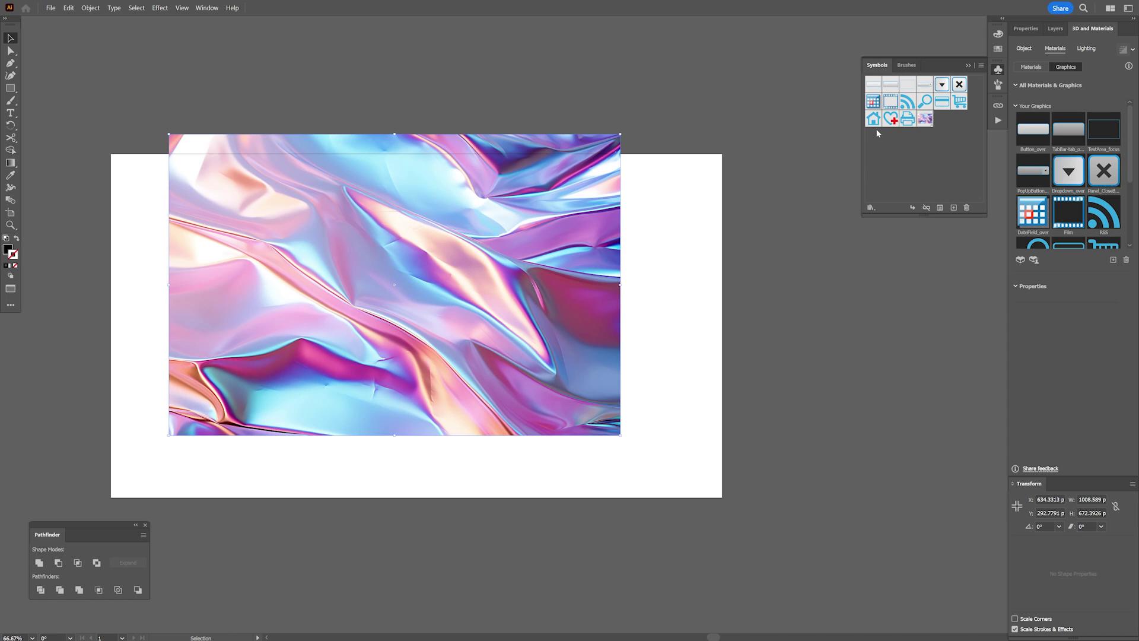
{"action": "left_click", "coordinate": [999, 69]}
Step: Delete the foil image from the artboard and apply the foil symbol as a graphic to the inflated M
{"action": "scroll", "coordinate": [1063, 148], "scroll_direction": "down", "scroll_amount": 3}
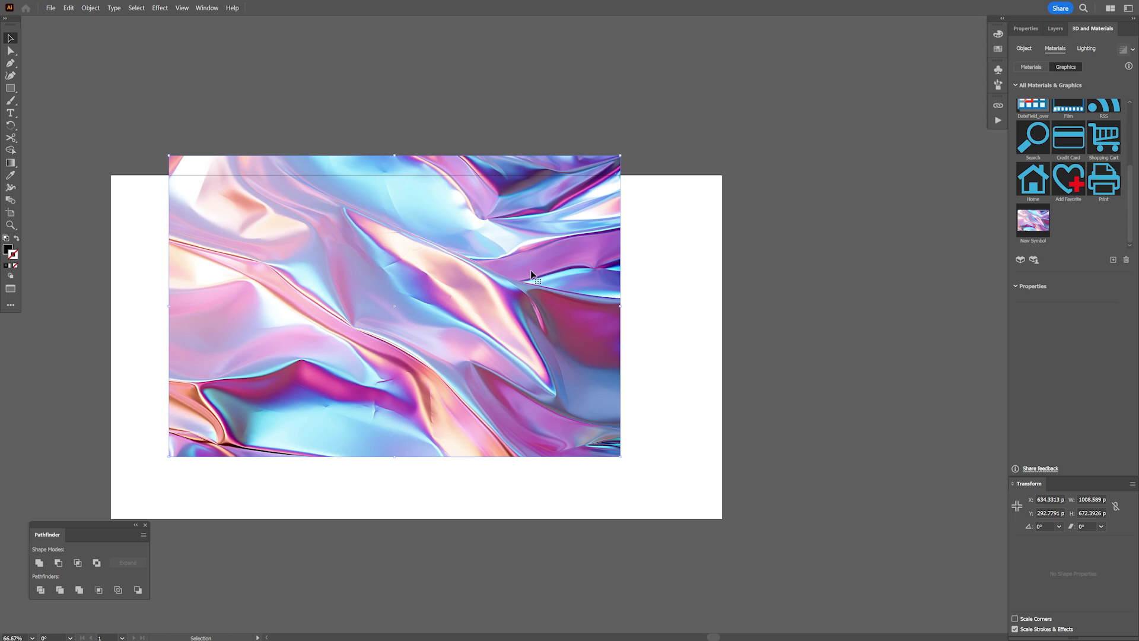
{"action": "key", "text": "Delete"}
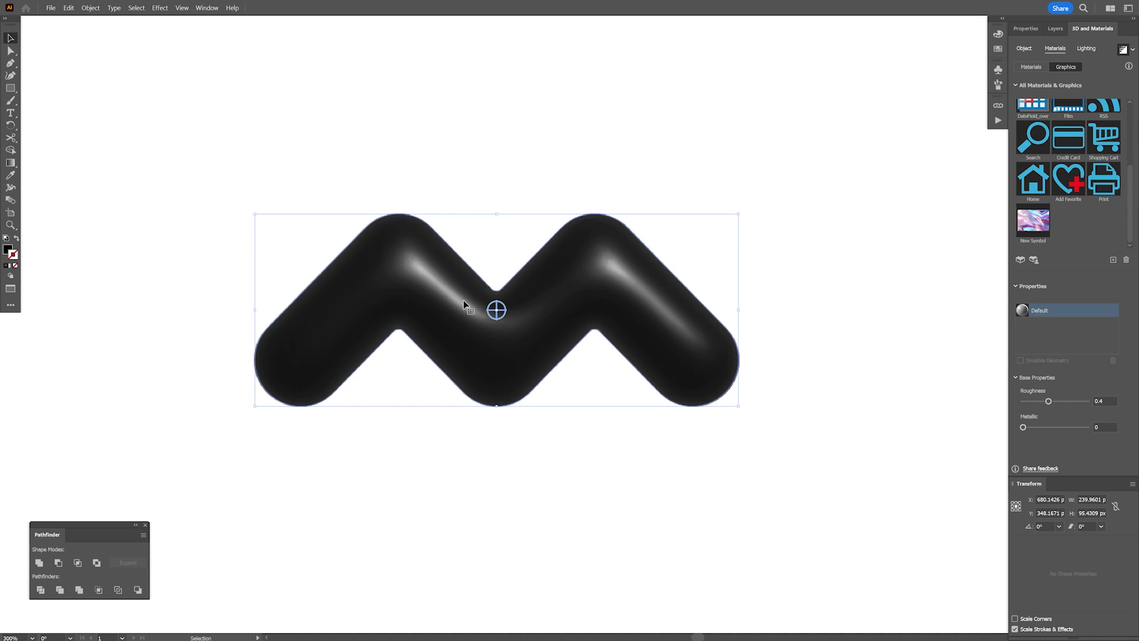
{"action": "left_click", "coordinate": [1031, 224]}
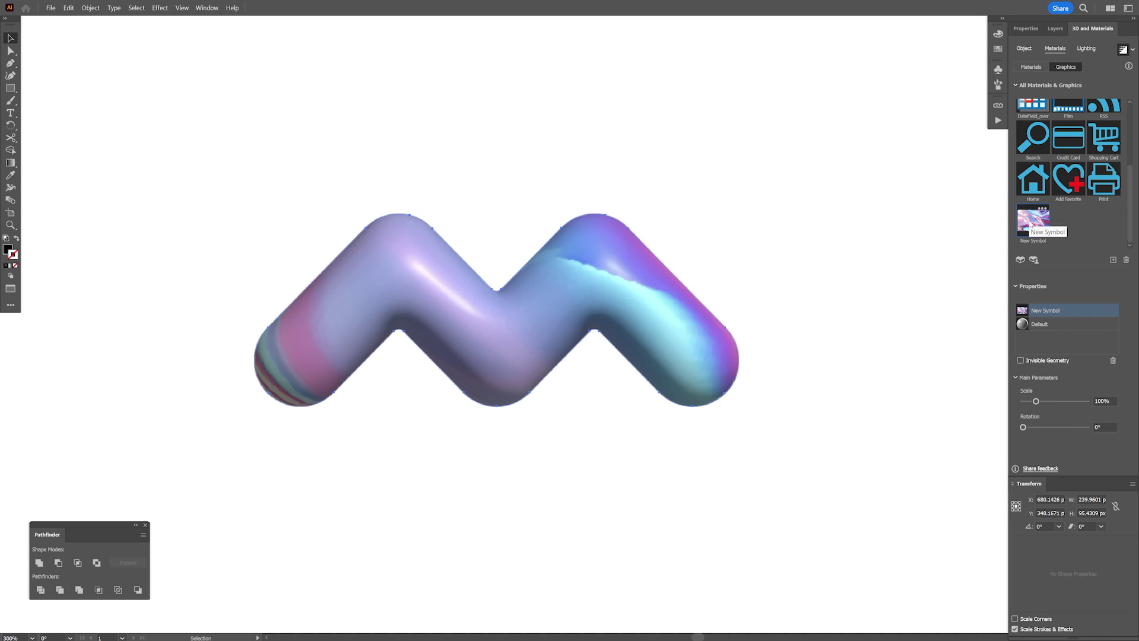
Step: Scale the foil graphic on the M down to about 34% and shift it slightly across the surface
{"action": "scroll", "coordinate": [580, 246], "scroll_direction": "down", "scroll_amount": 3}
{"action": "left_click_drag", "start_coordinate": [634, 236], "coordinate": [615, 254]}
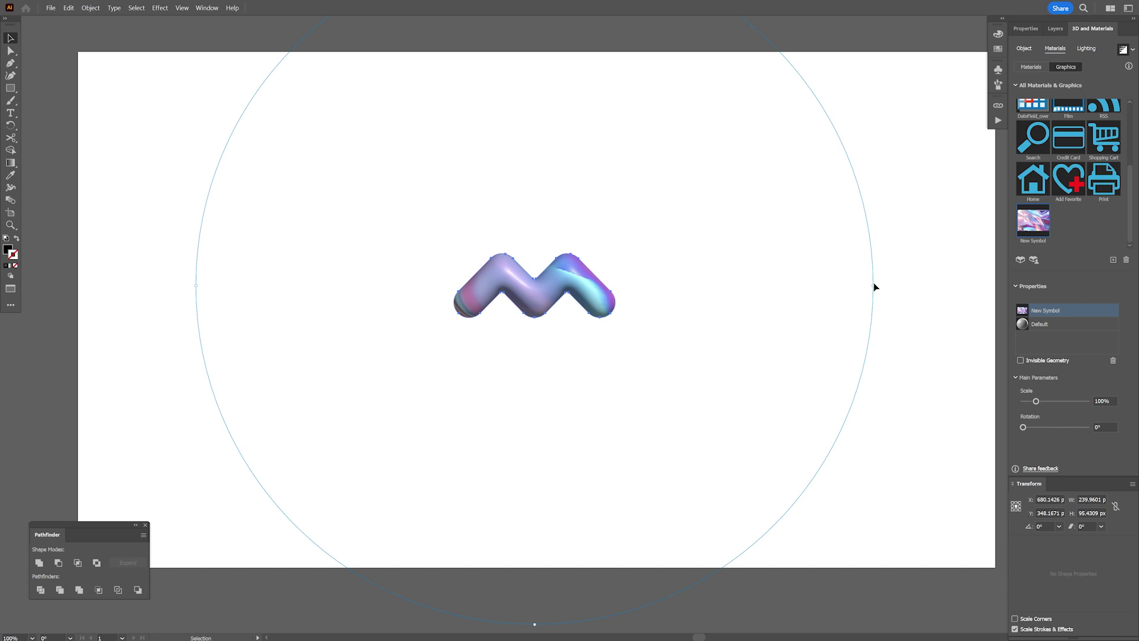
{"action": "left_click_drag", "start_coordinate": [874, 286], "coordinate": [651, 277]}
{"action": "key", "text": "ctrl+plus"}
{"action": "key", "text": "ctrl+plus"}
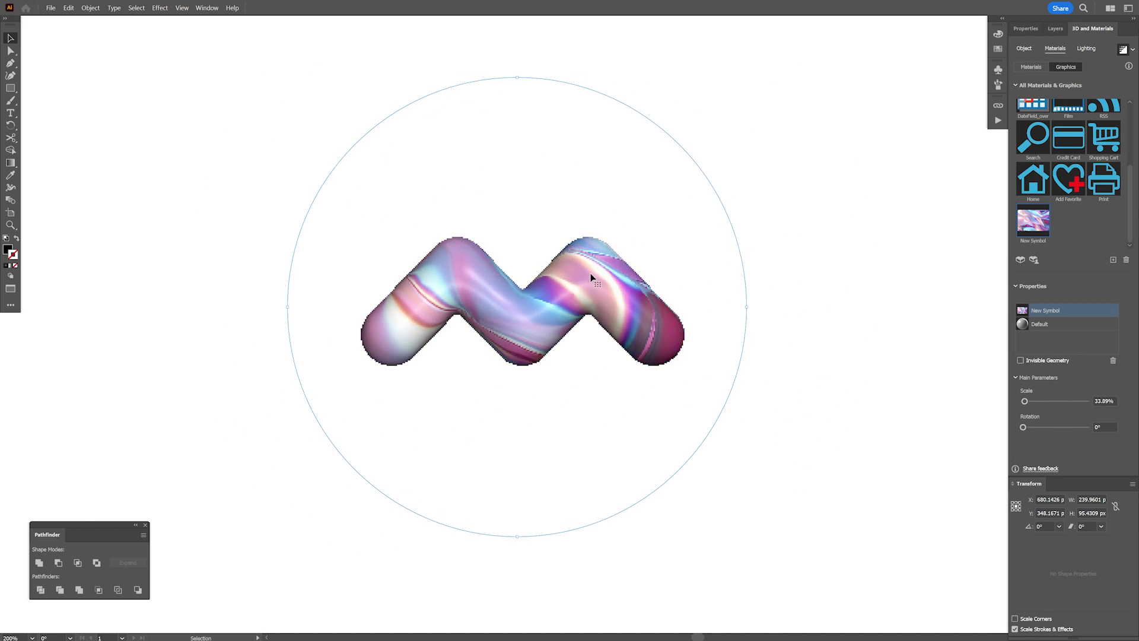
{"action": "mouse_move", "coordinate": [578, 286]}
{"action": "left_mouse_down"}
{"action": "mouse_move", "coordinate": [570, 301]}
{"action": "mouse_move", "coordinate": [588, 268]}
{"action": "left_mouse_up"}
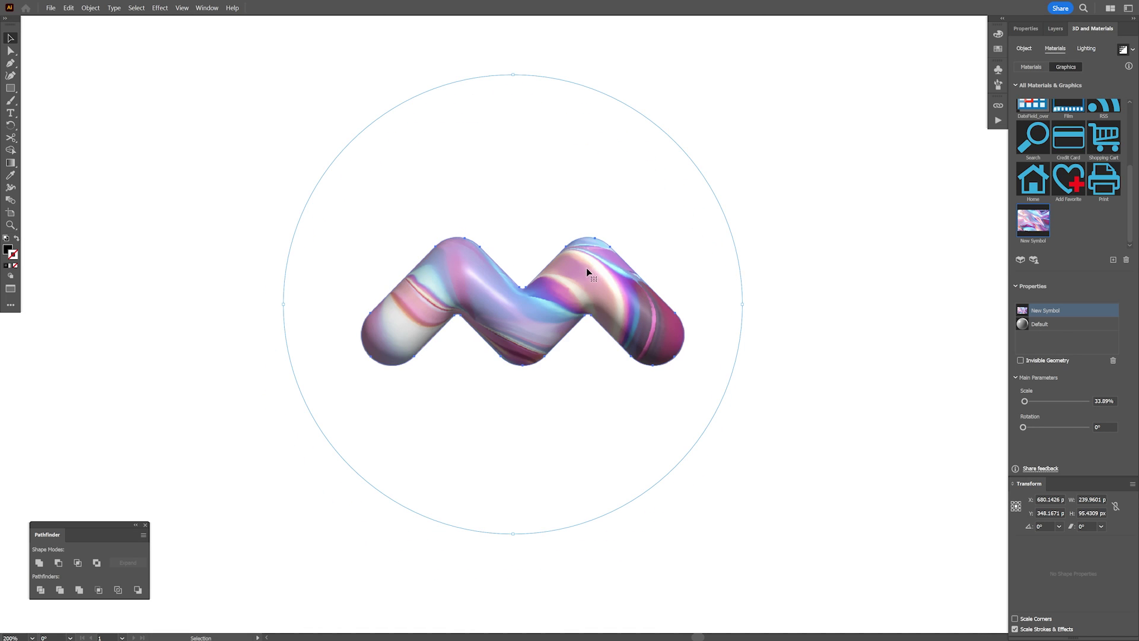
{"action": "scroll", "coordinate": [523, 272], "scroll_direction": "up", "scroll_amount": 1}
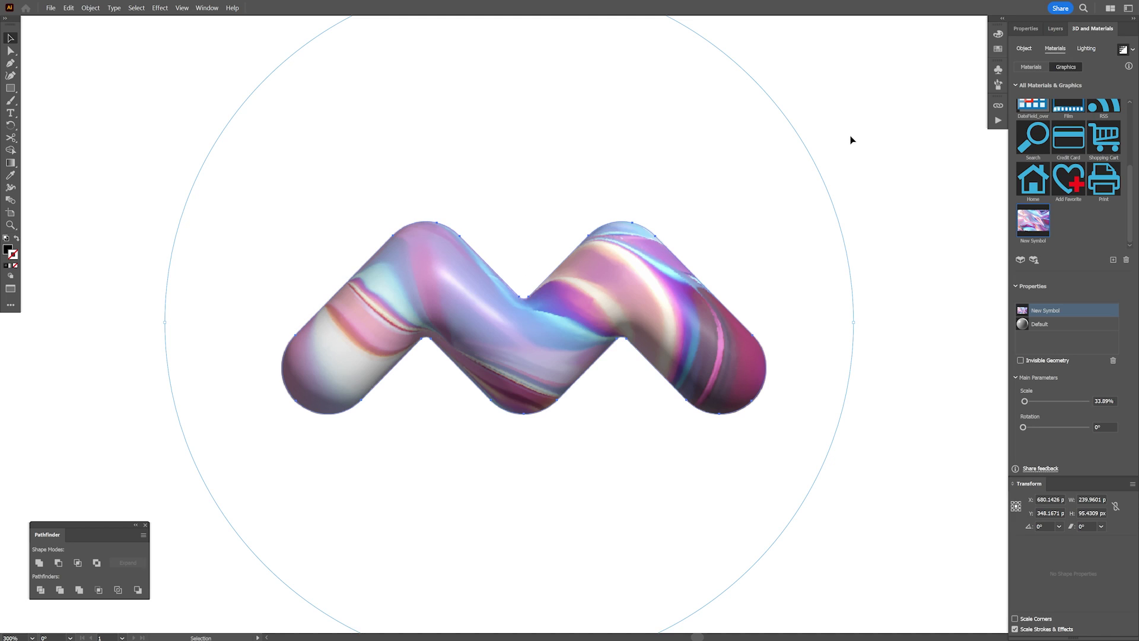
Step: Set the render quality to High and the raster effects resolution to High (300 ppi), and render the M
{"action": "left_click", "coordinate": [1134, 52]}
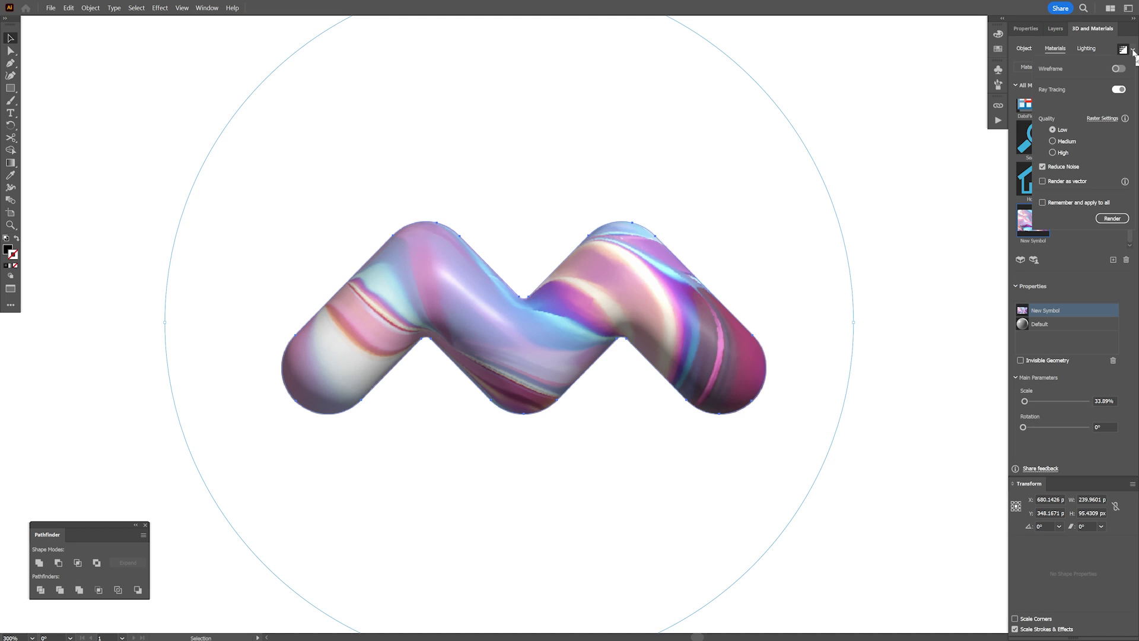
{"action": "left_click", "coordinate": [1064, 154]}
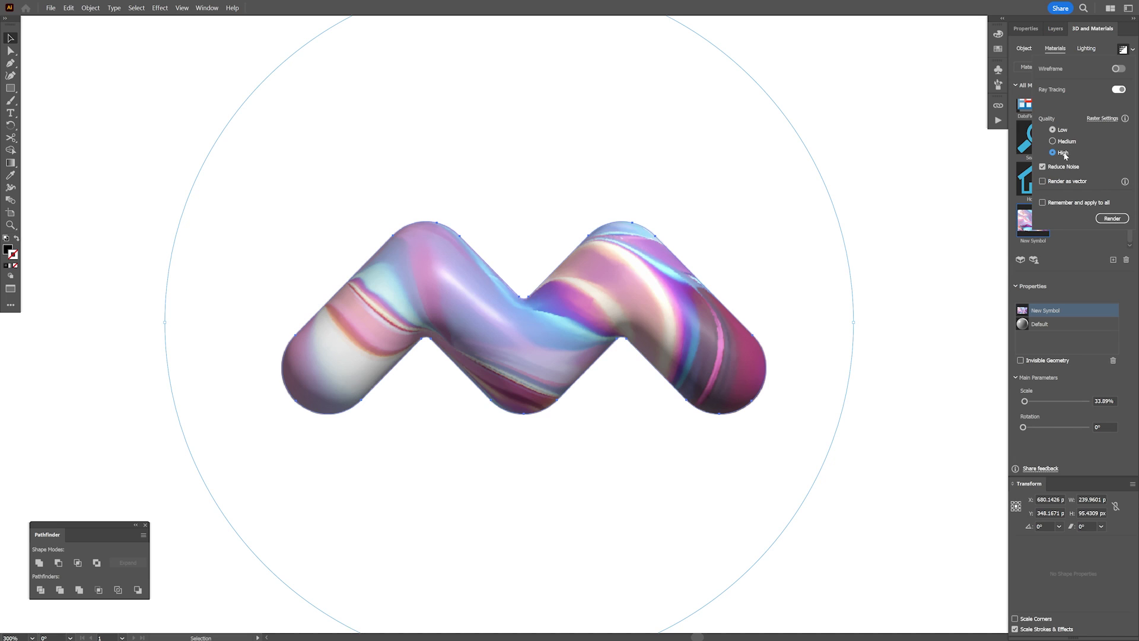
{"action": "left_click", "coordinate": [1098, 121]}
{"action": "left_click", "coordinate": [574, 229]}
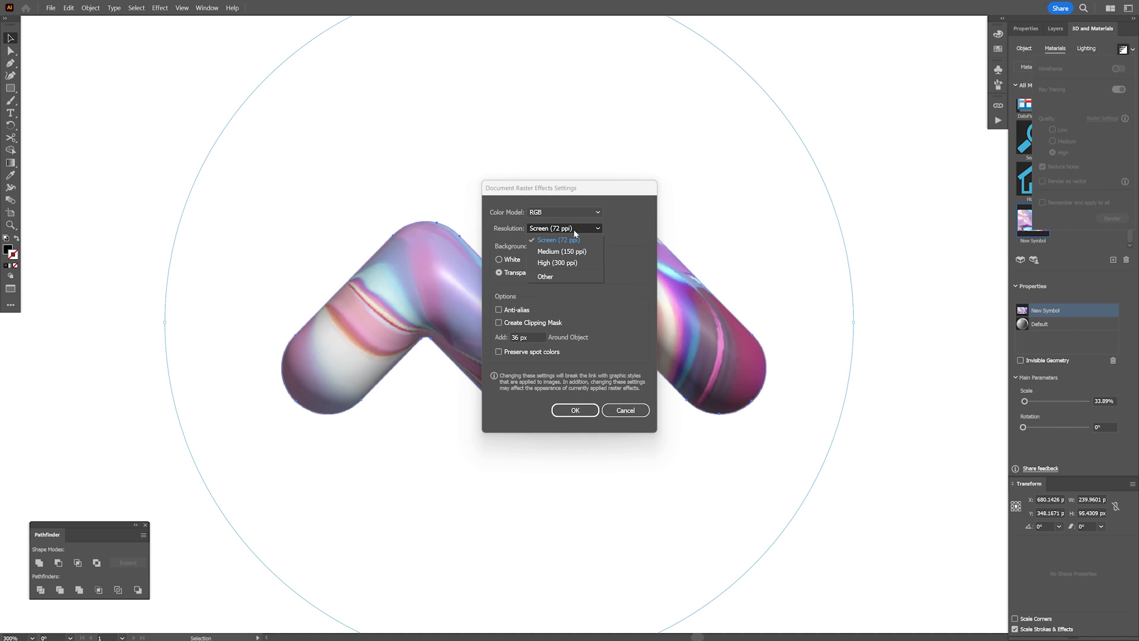
{"action": "left_click", "coordinate": [579, 262]}
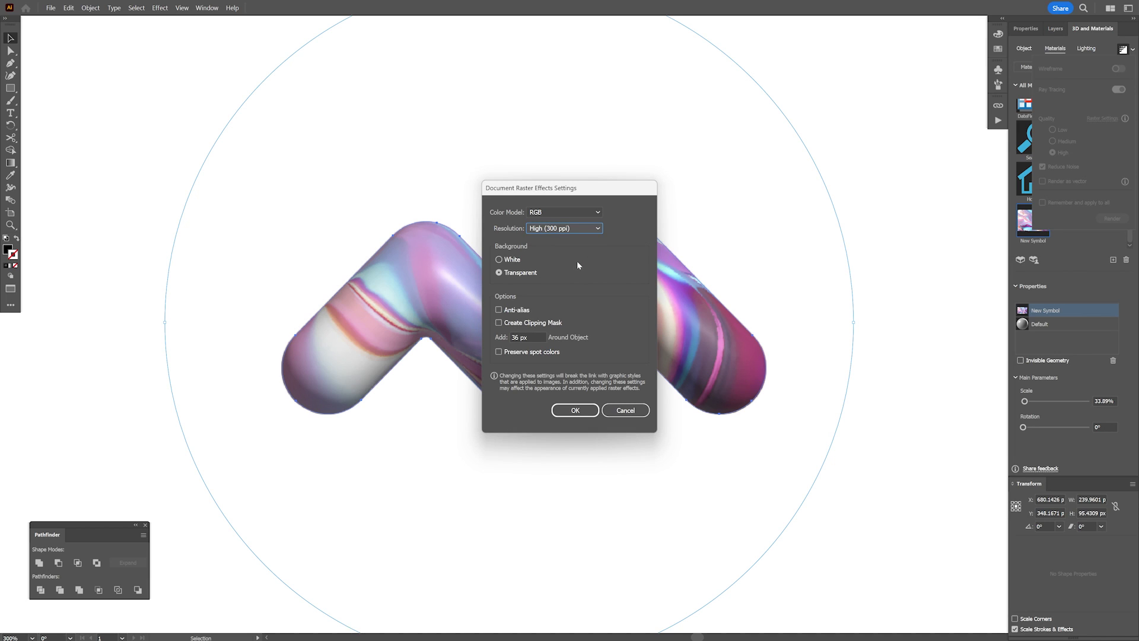
{"action": "left_click", "coordinate": [587, 413]}
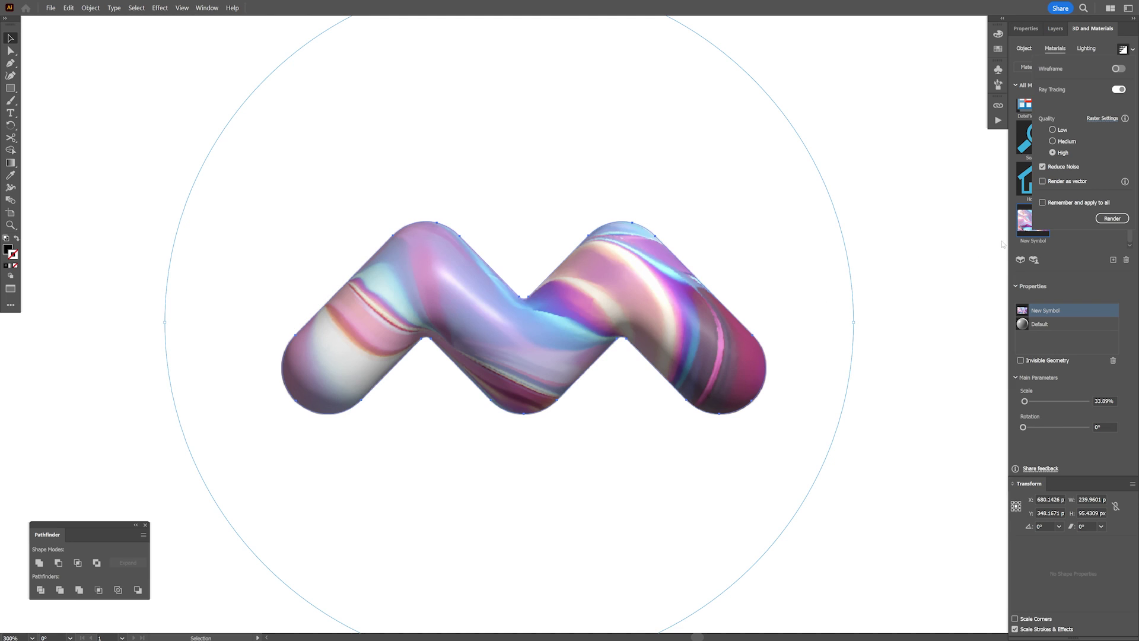
{"action": "left_click", "coordinate": [1109, 219]}
{"action": "left_click", "coordinate": [793, 291]}
{"action": "scroll", "coordinate": [793, 291], "scroll_direction": "up", "scroll_amount": 1}
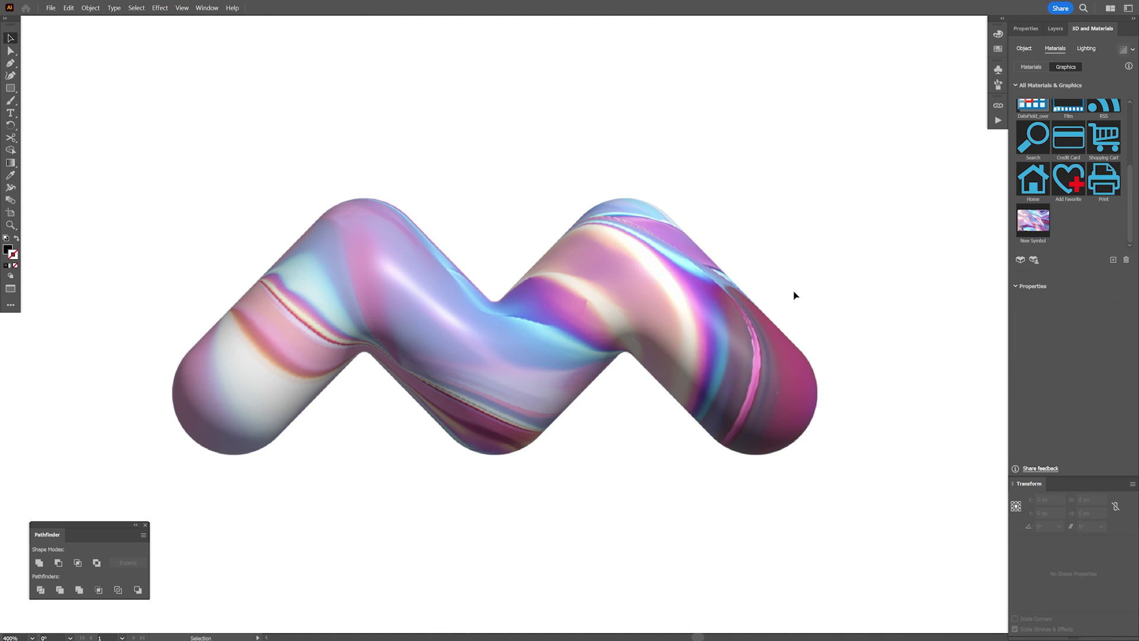
{"action": "left_click_drag", "start_coordinate": [793, 291], "coordinate": [797, 280]}
Step: Shift the M's light slightly and set the default material's roughness to 0.23
{"action": "key", "text": "ctrl+a"}
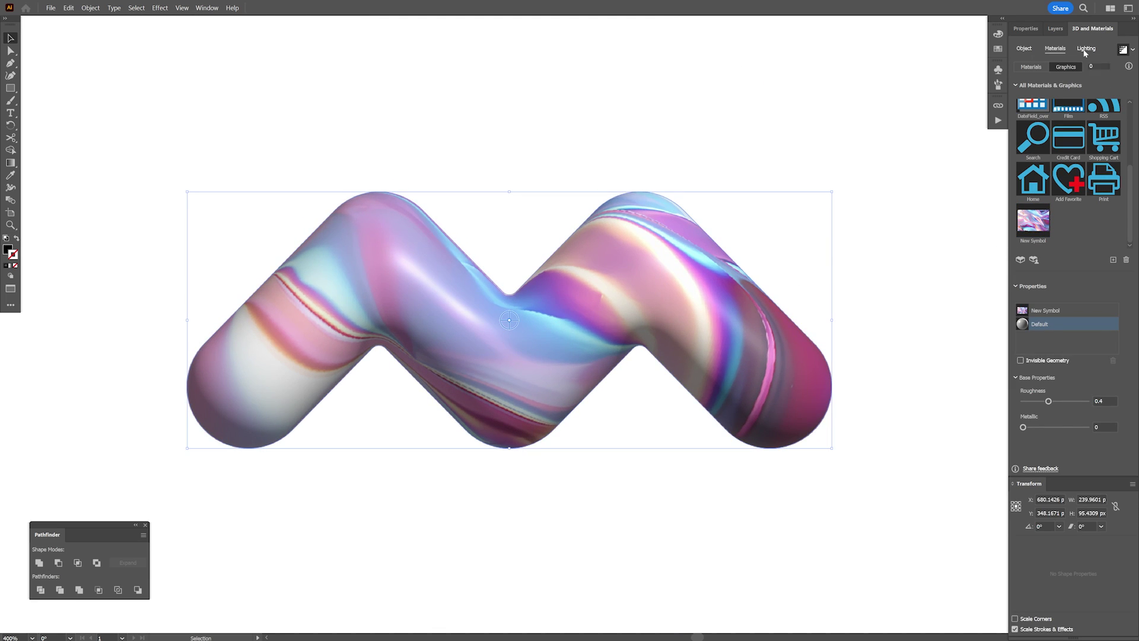
{"action": "left_click", "coordinate": [1086, 49]}
{"action": "left_click_drag", "start_coordinate": [1075, 140], "coordinate": [1072, 138]}
{"action": "left_click", "coordinate": [1055, 49]}
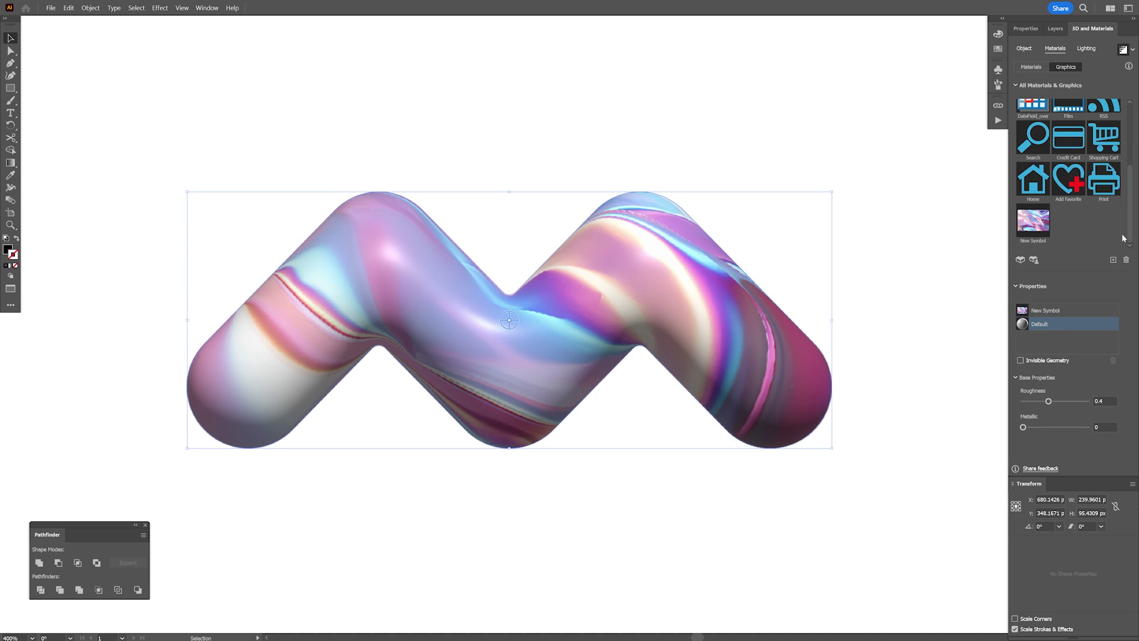
{"action": "left_click_drag", "start_coordinate": [1049, 402], "coordinate": [1041, 404]}
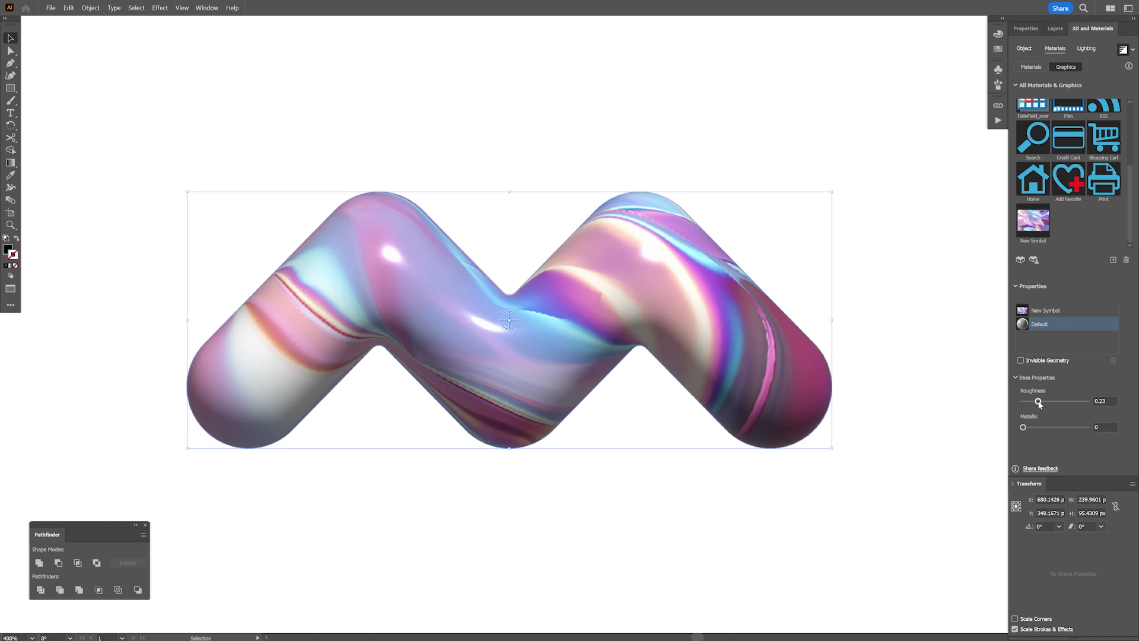
Step: Reposition the M's light to about 110° rotation and 76° height, and turn on its shadow behind the object
{"action": "left_click", "coordinate": [1086, 49]}
{"action": "left_click_drag", "start_coordinate": [1072, 139], "coordinate": [1074, 152]}
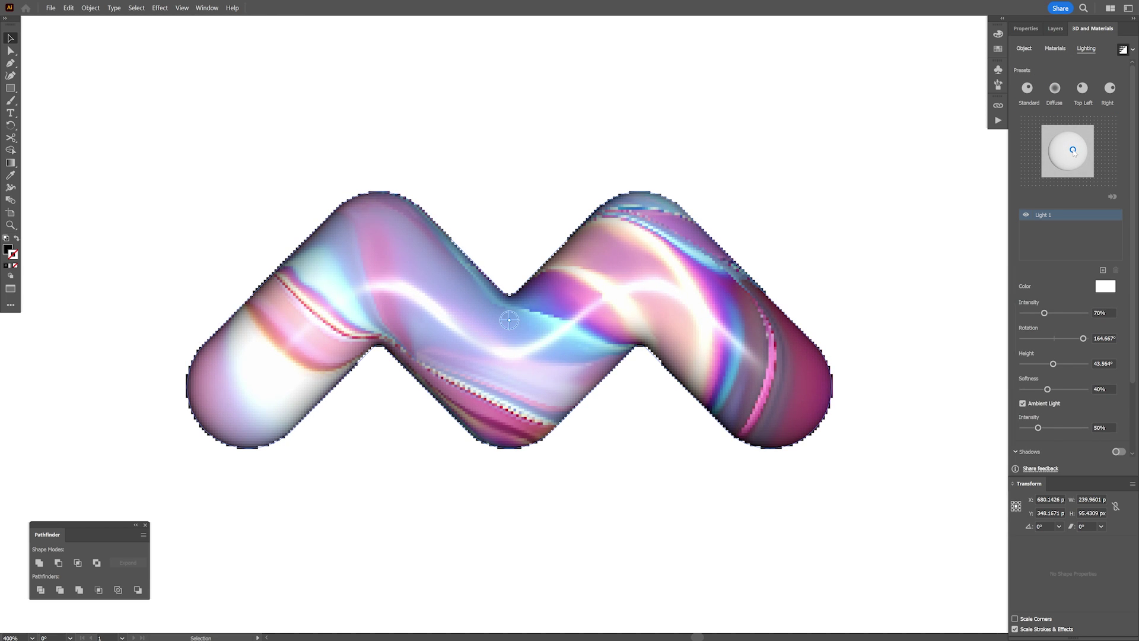
{"action": "scroll", "coordinate": [1074, 178], "scroll_direction": "down", "scroll_amount": 3}
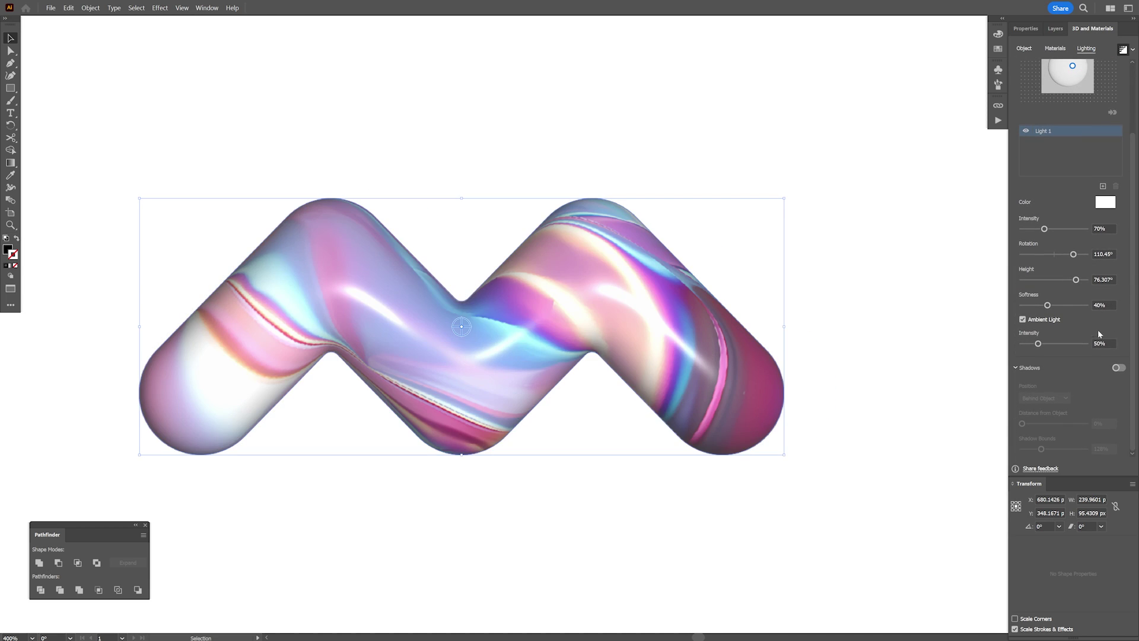
{"action": "left_click", "coordinate": [1119, 368]}
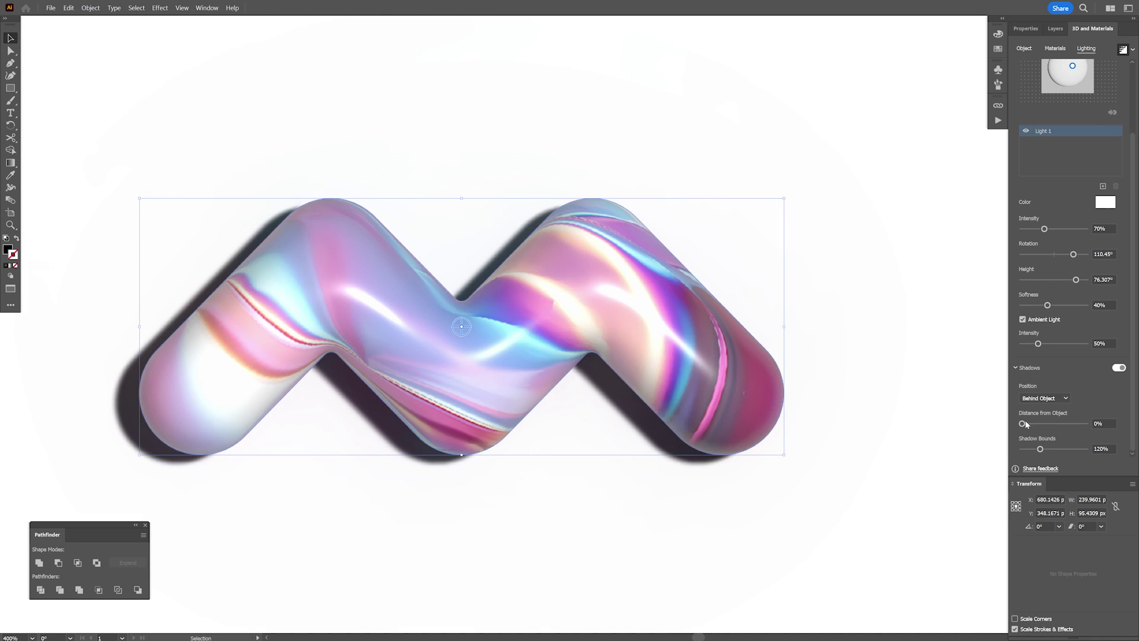
{"action": "key", "text": "ctrl+minus"}
{"action": "left_click", "coordinate": [835, 265]}
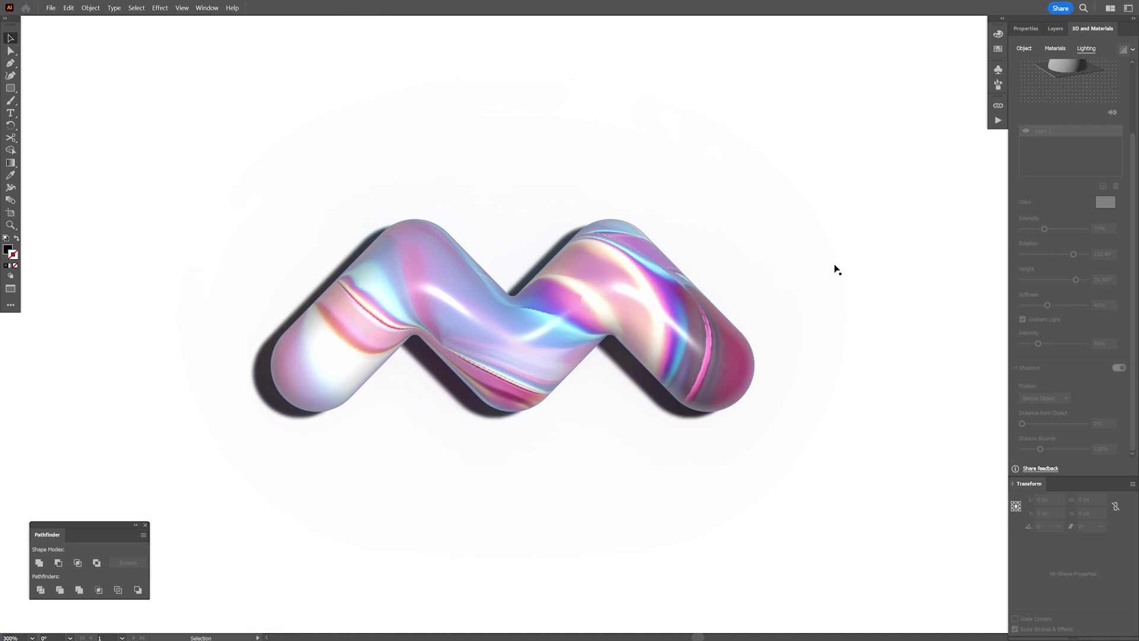
Step: Draw a black rectangle about 339 by 215 px centred over the M and send it to the back
{"action": "left_click", "coordinate": [10, 88]}
{"action": "key", "text": "ctrl+minus"}
{"action": "mouse_move", "coordinate": [496, 299]}
{"action": "left_mouse_down"}
{"action": "mouse_move", "coordinate": [688, 387]}
{"action": "mouse_move", "coordinate": [723, 443]}
{"action": "left_mouse_up"}
{"action": "key", "text": "v"}
{"action": "right_click", "coordinate": [704, 534]}
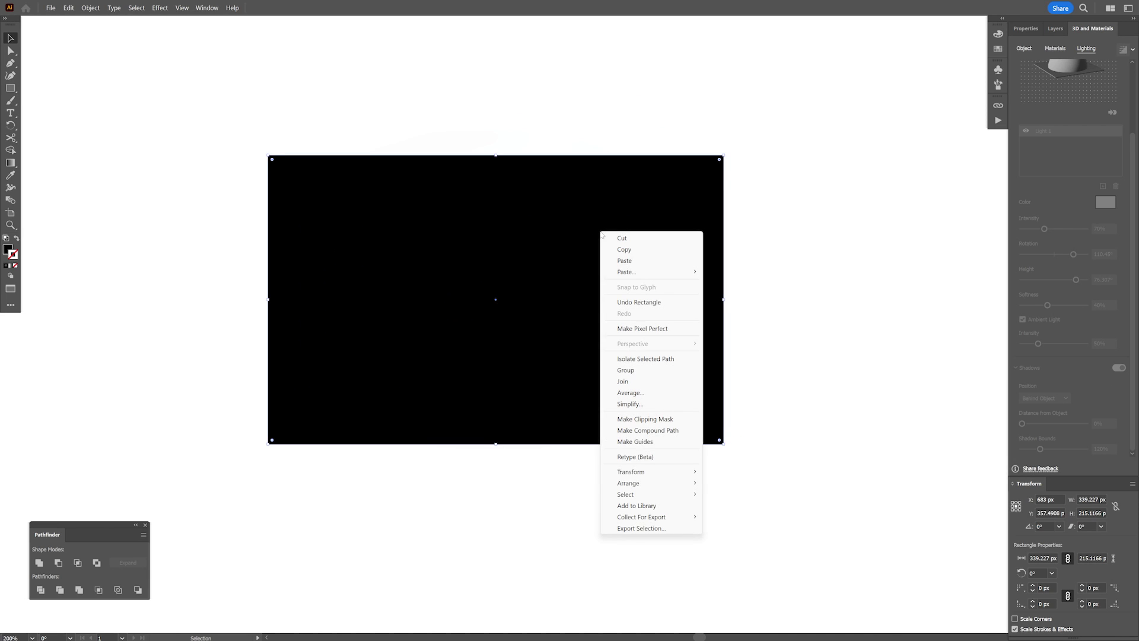
{"action": "mouse_move", "coordinate": [629, 483]}
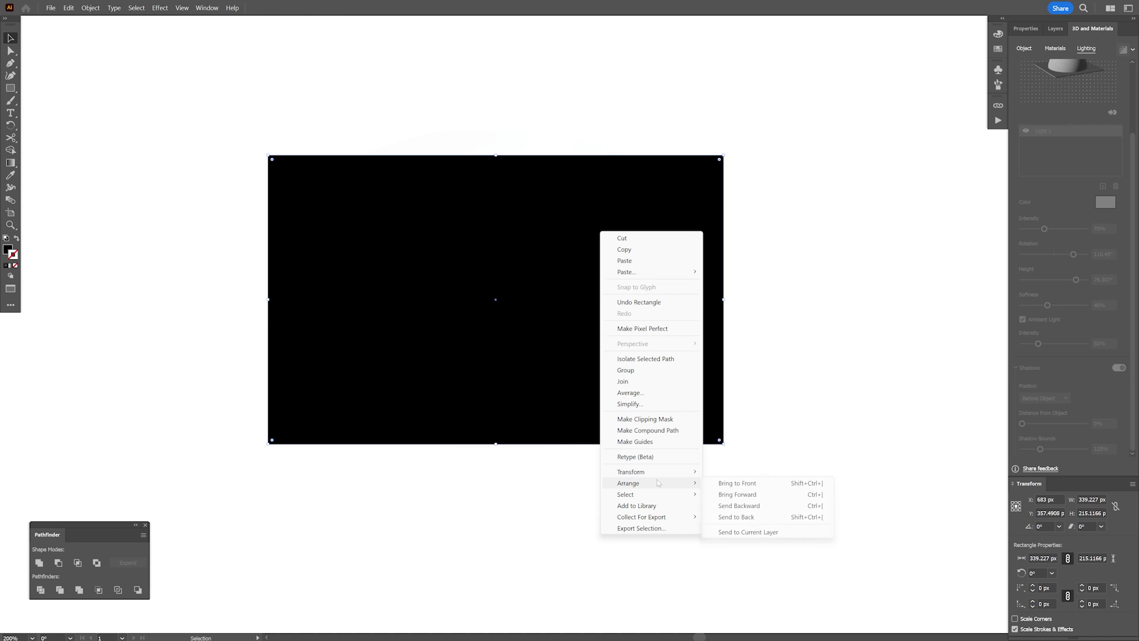
{"action": "left_click", "coordinate": [759, 517]}
Step: Duplicate the M in place, turn off rendering for the copy and remove its 3D and Materials effect
{"action": "left_click", "coordinate": [610, 306]}
{"action": "scroll", "coordinate": [555, 267], "scroll_direction": "up", "scroll_amount": 1}
{"action": "left_click_drag", "start_coordinate": [558, 267], "coordinate": [614, 267]}
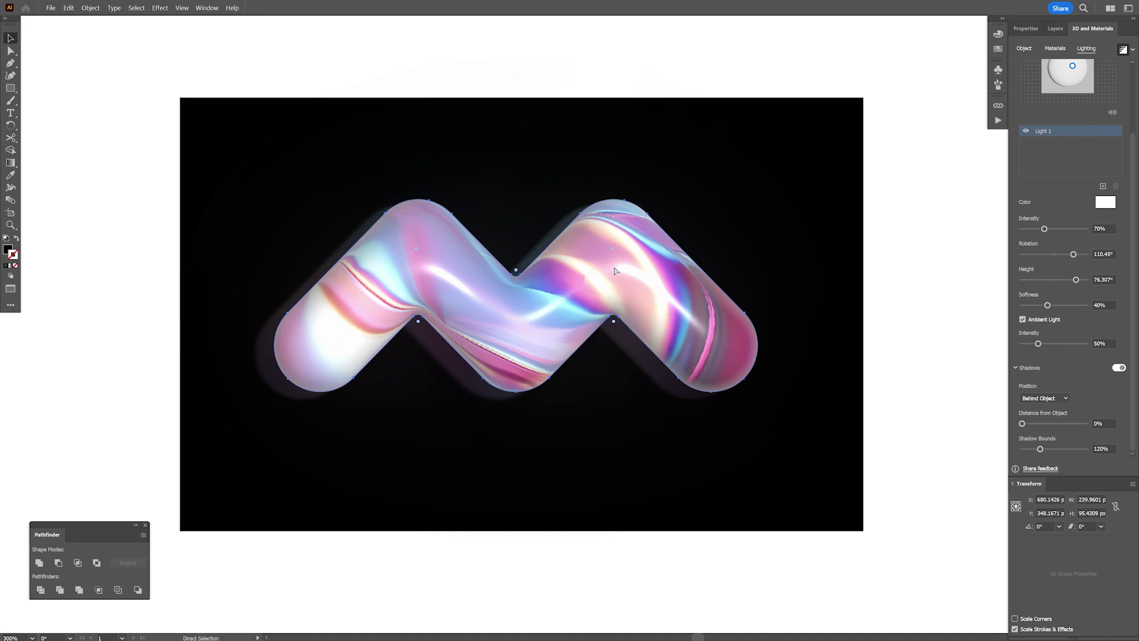
{"action": "key", "text": "v"}
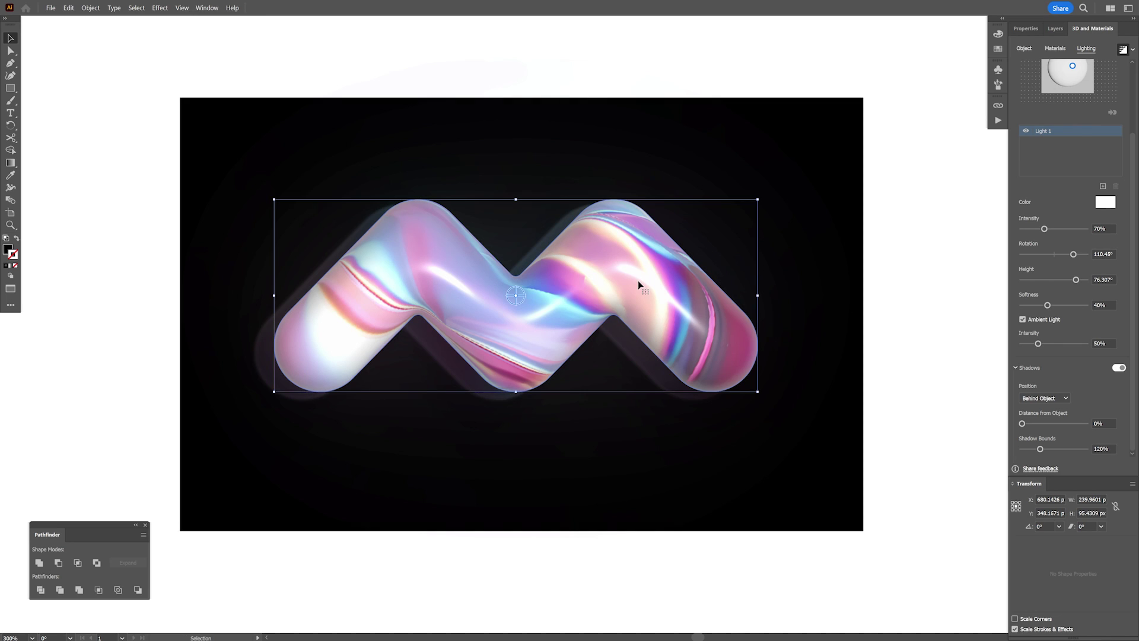
{"action": "left_click", "coordinate": [1124, 49]}
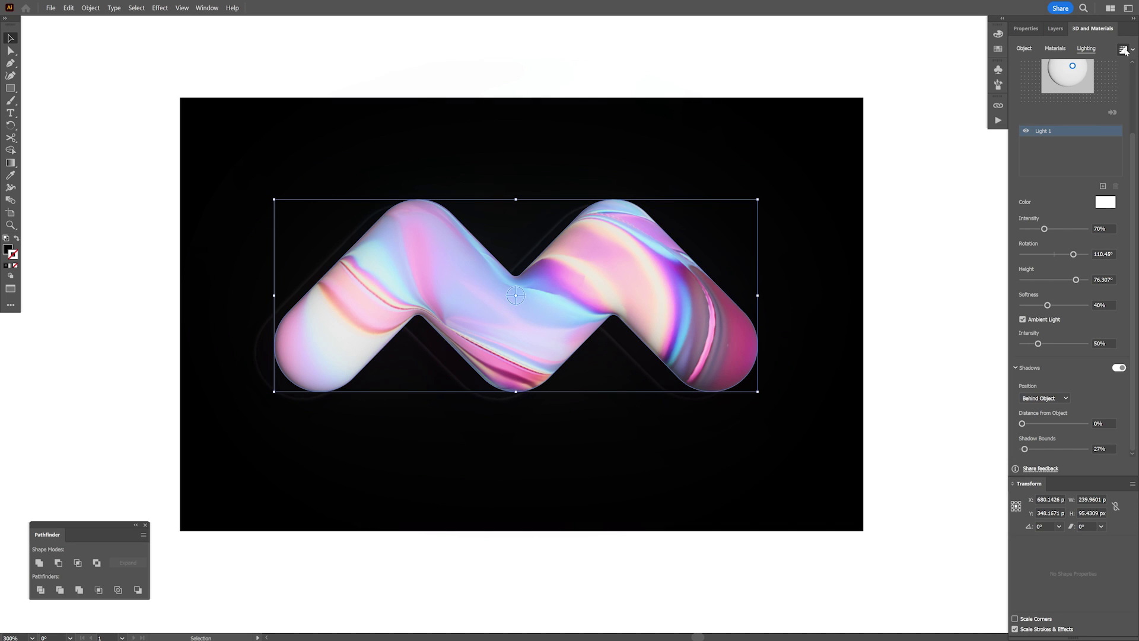
{"action": "left_click", "coordinate": [1026, 31]}
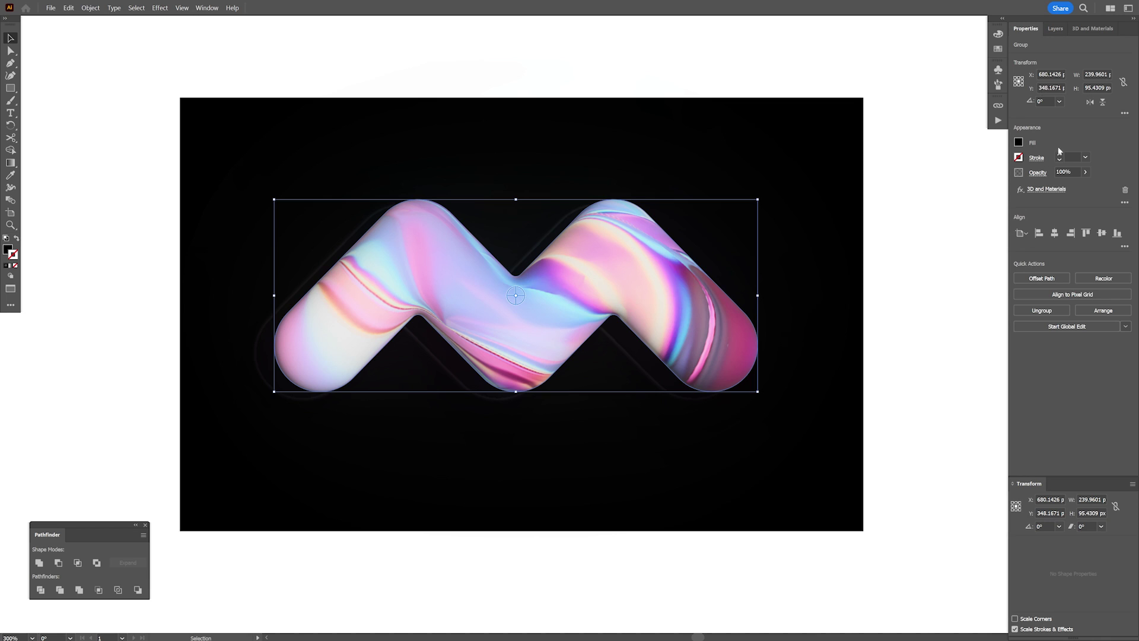
{"action": "left_click", "coordinate": [1125, 191]}
Step: Subtract the flat M copy from the black background rectangle with Minus Front
{"action": "left_click_drag", "start_coordinate": [642, 279], "coordinate": [669, 242]}
{"action": "key", "text": "ctrl+z"}
{"action": "key", "text": "v"}
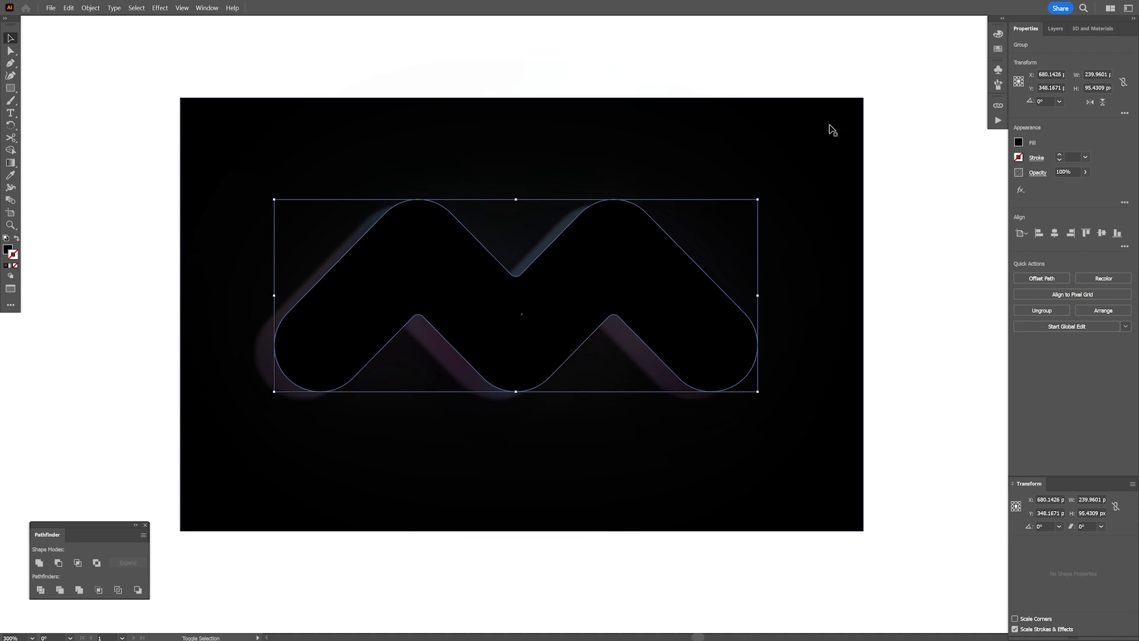
{"action": "left_click", "coordinate": [859, 108], "text": "shift"}
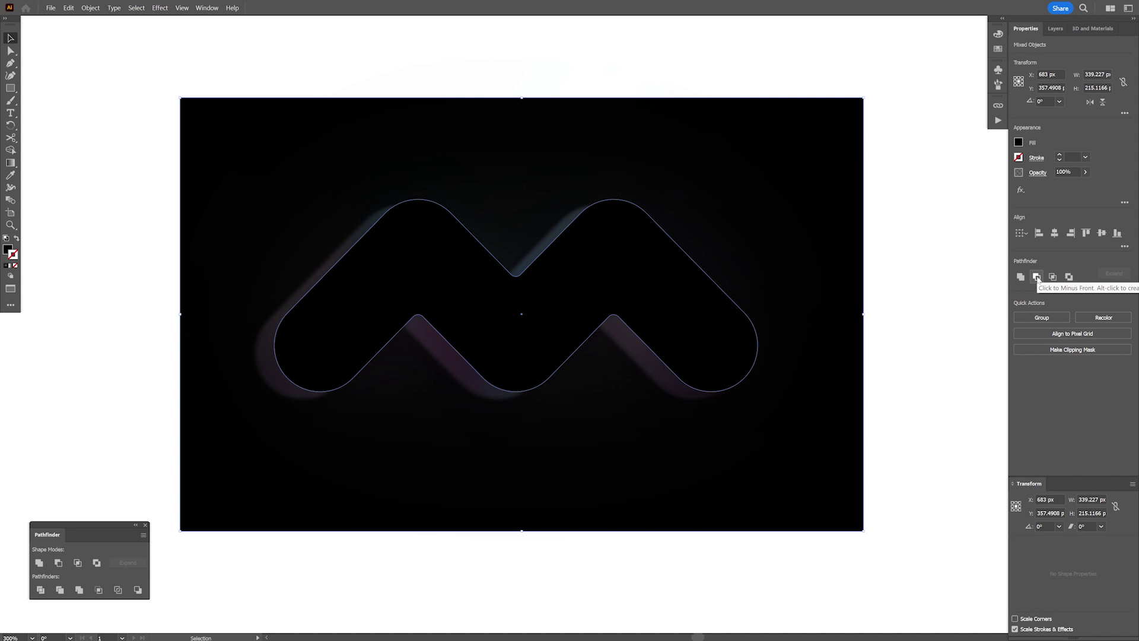
{"action": "left_click", "coordinate": [1037, 277]}
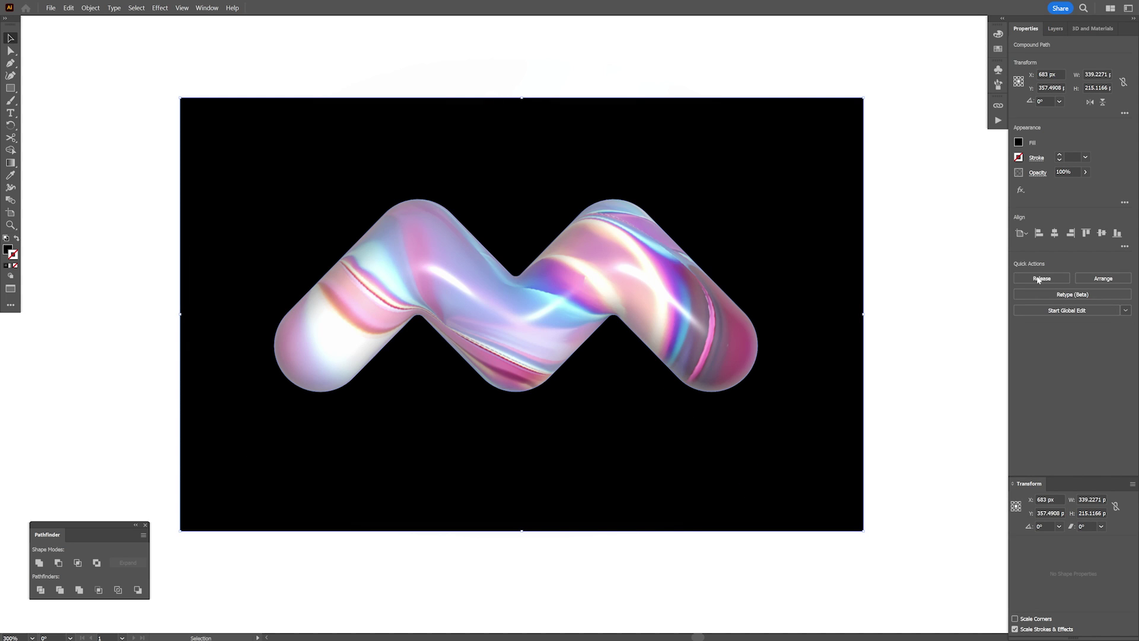
Step: Apply the Inflate 3D type to the cut-out black rectangle and render it
{"action": "left_click", "coordinate": [1083, 32]}
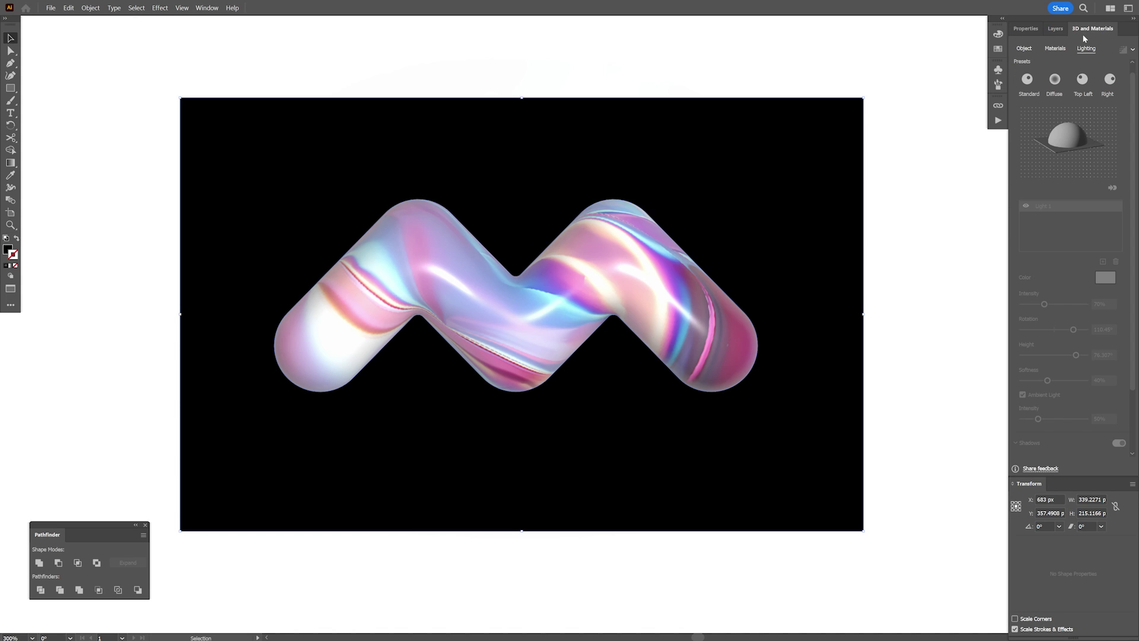
{"action": "left_click", "coordinate": [1024, 48]}
{"action": "left_click", "coordinate": [1110, 88]}
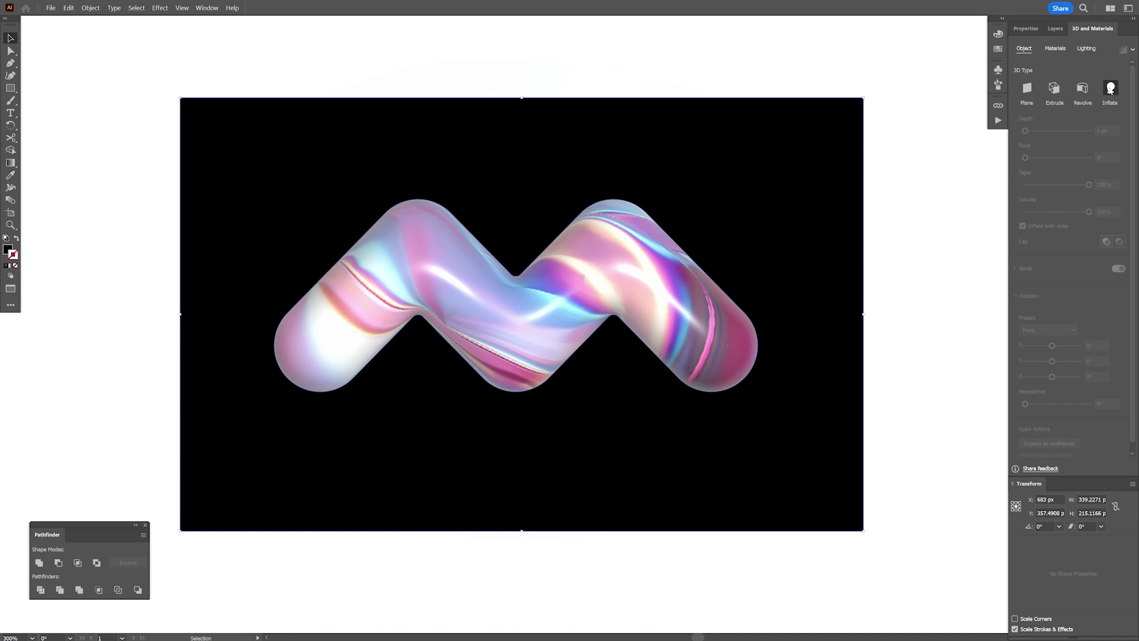
{"action": "left_click", "coordinate": [1122, 51]}
{"action": "left_click", "coordinate": [895, 229]}
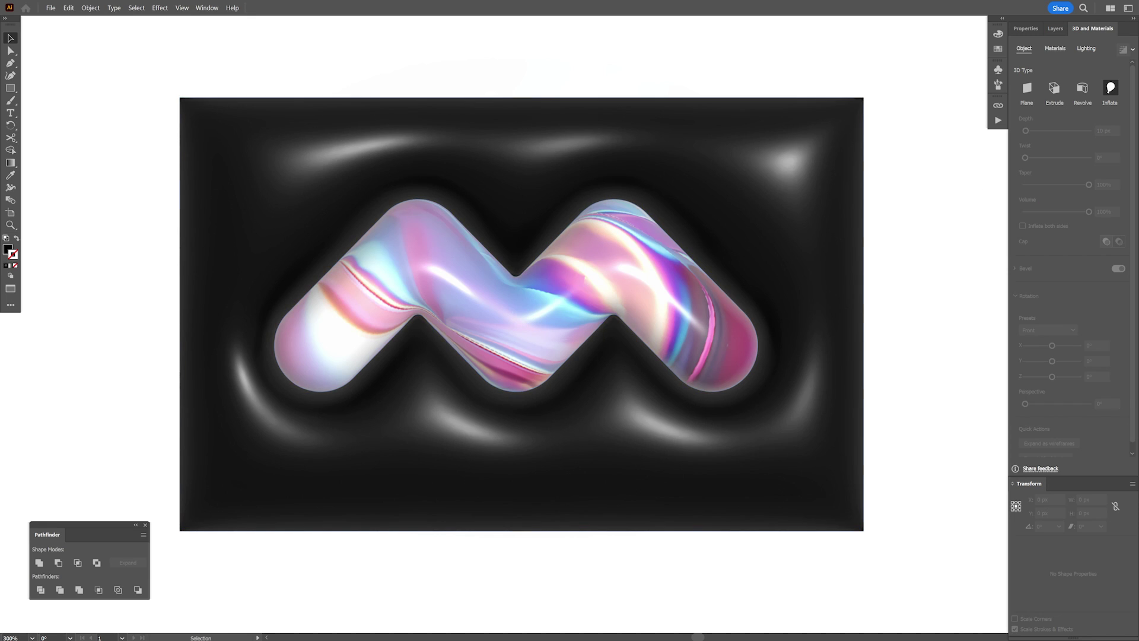
Step: Set the inflated black background's default material to a roughness of 0.29 and a metallic value of 0.48
{"action": "left_click", "coordinate": [822, 253]}
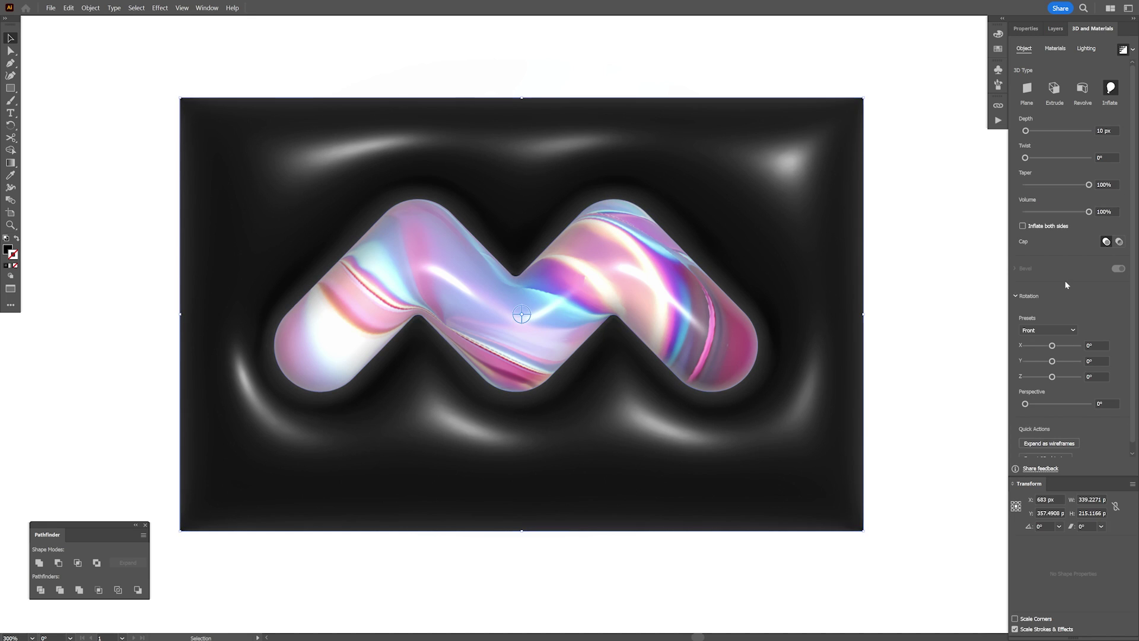
{"action": "left_click", "coordinate": [1060, 49]}
{"action": "left_click_drag", "start_coordinate": [1049, 401], "coordinate": [1041, 402]}
{"action": "left_click_drag", "start_coordinate": [1023, 427], "coordinate": [1054, 427]}
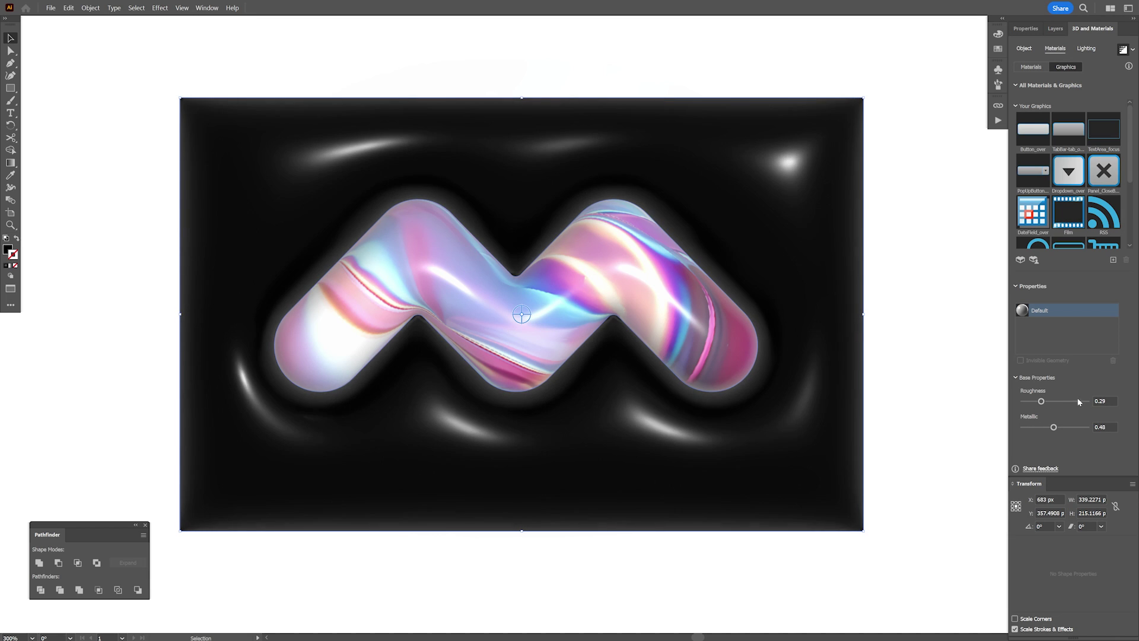